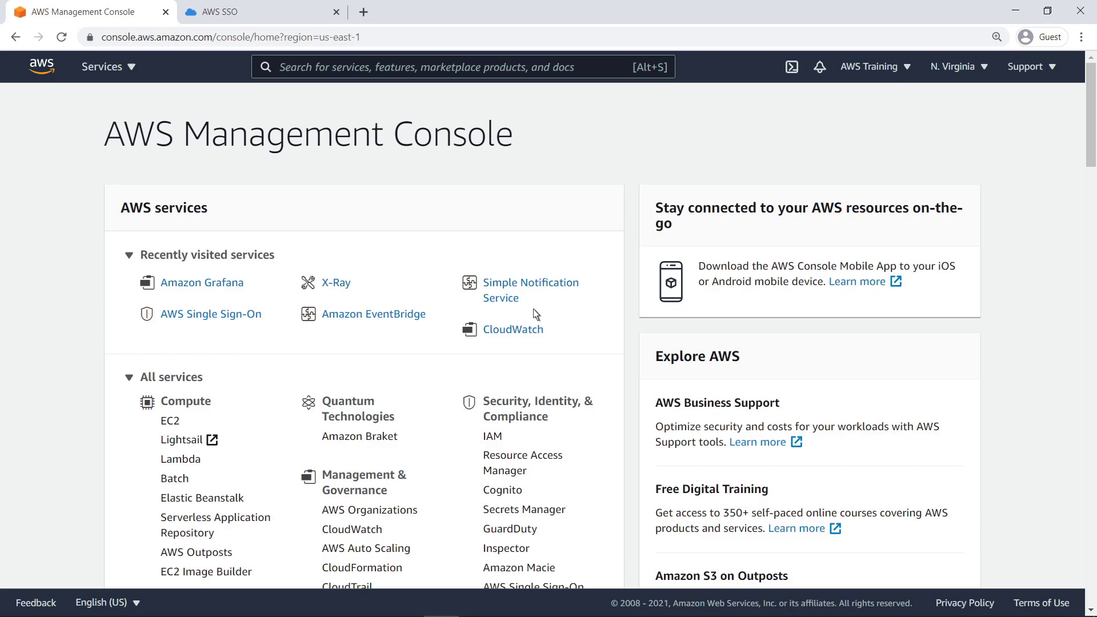
Open Amazon Grafana from the Recently visited services list.
{"action": "left_click", "coordinate": [239, 285]}
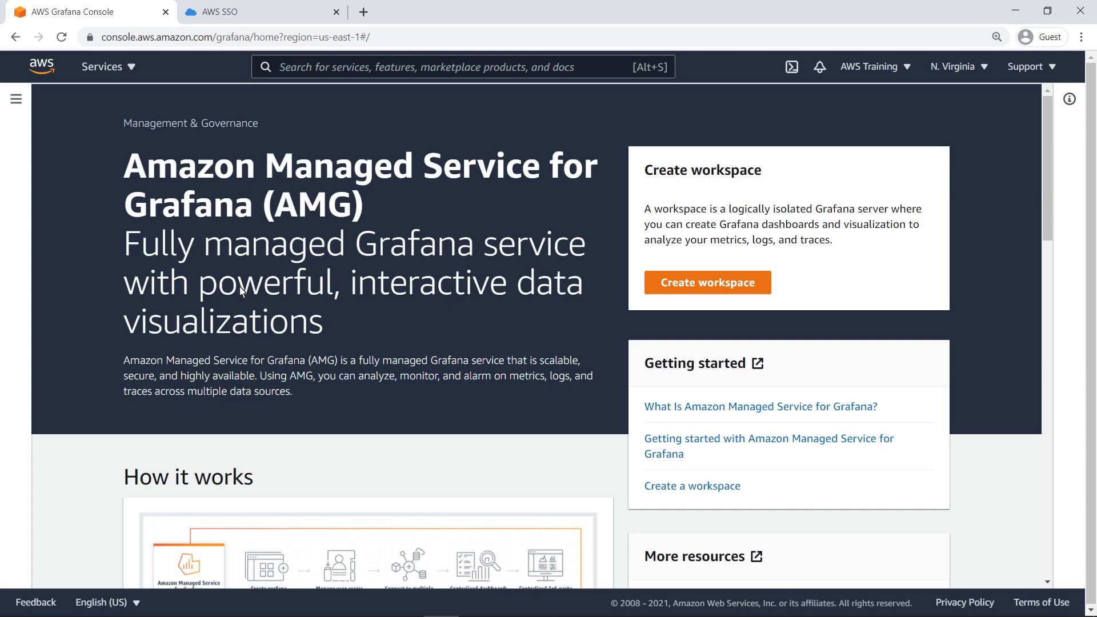
Start a new workspace named GrafanaWorkspace and advance to its settings.
{"action": "left_click", "coordinate": [664, 284]}
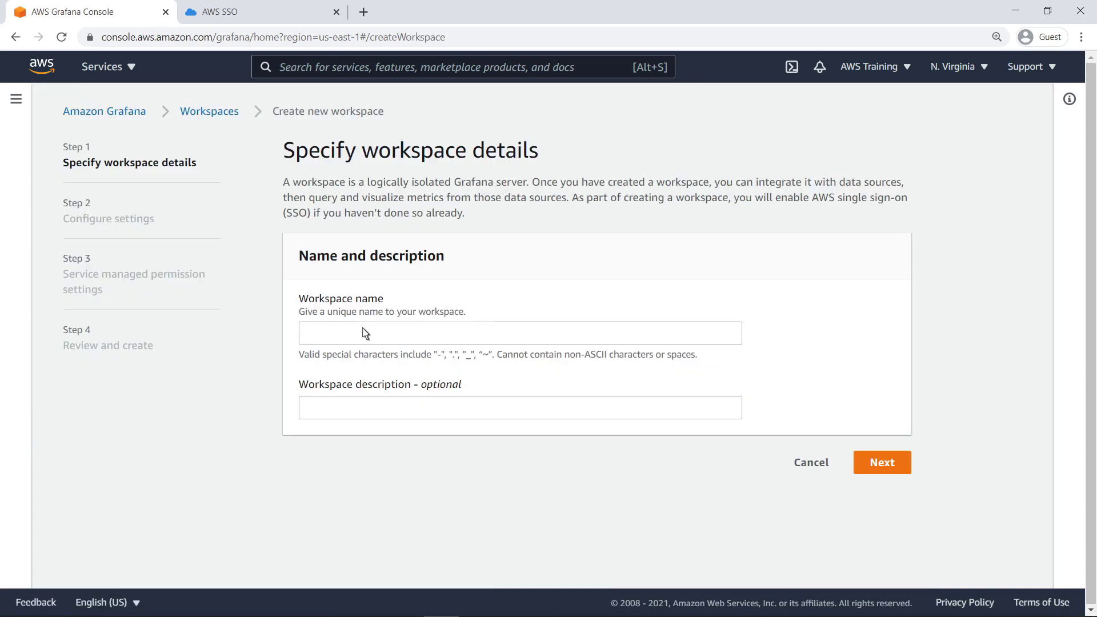
{"action": "left_click", "coordinate": [303, 342]}
{"action": "type", "text": "GrafanaWorkspace"}
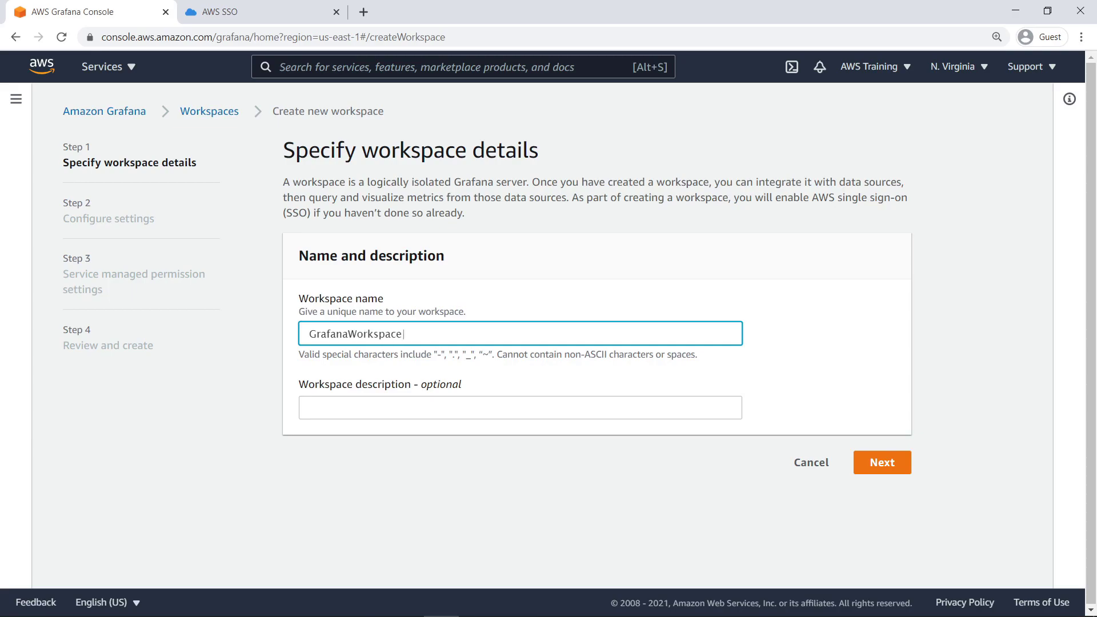
{"action": "left_click", "coordinate": [388, 361]}
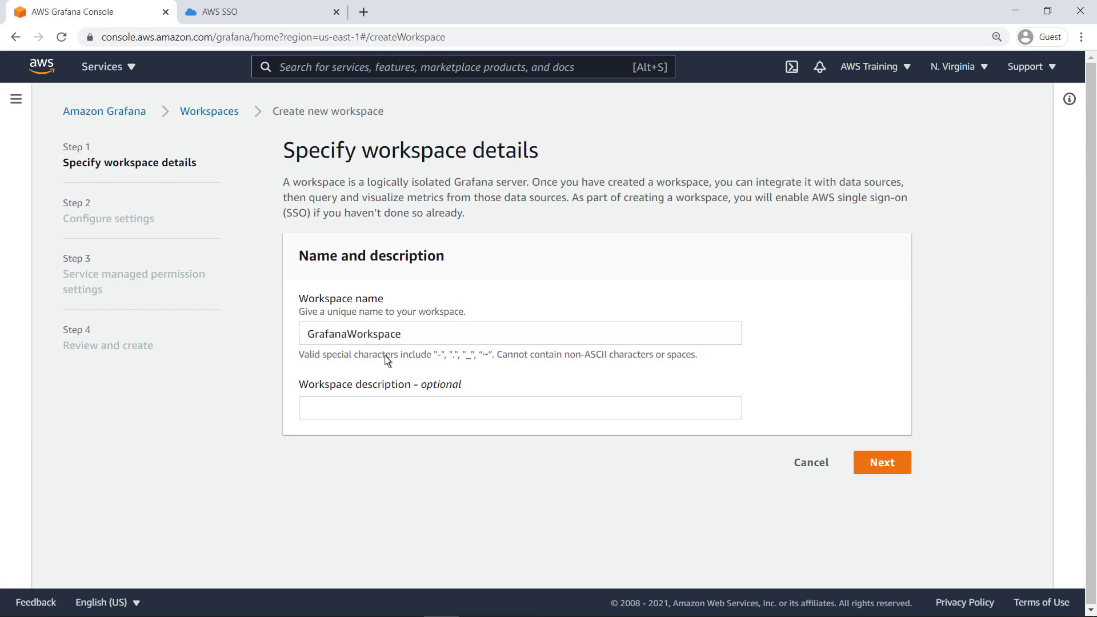
{"action": "left_click", "coordinate": [874, 468]}
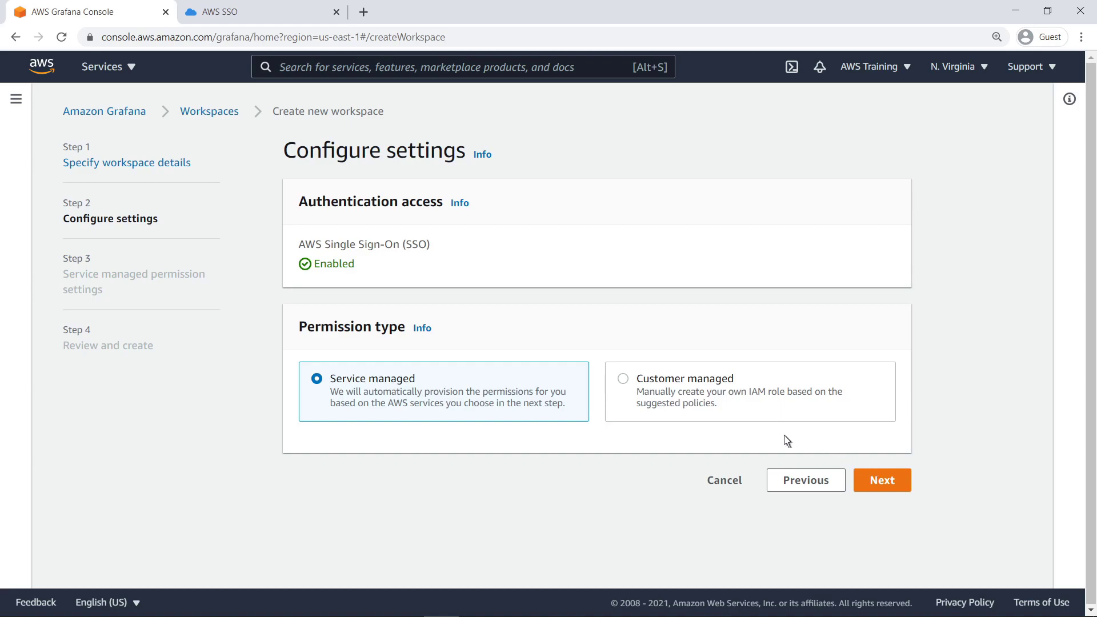
Leave the workspace on Service managed permissions with SSO authentication after trying Customer managed.
{"action": "left_click", "coordinate": [623, 380]}
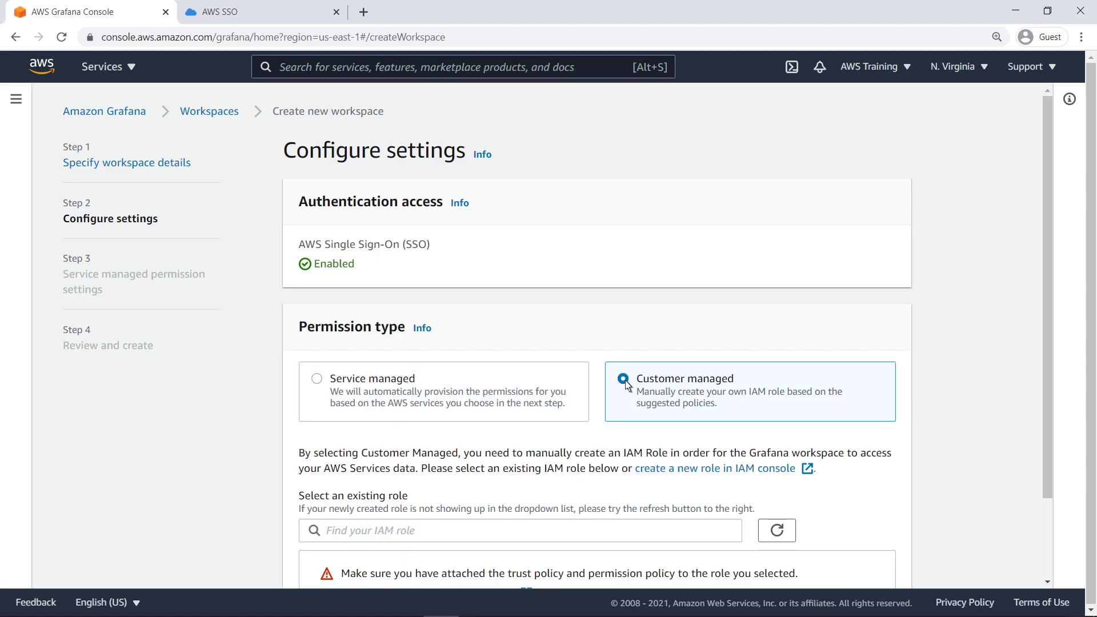
{"action": "scroll", "coordinate": [1029, 565], "scroll_direction": "down", "scroll_amount": 3}
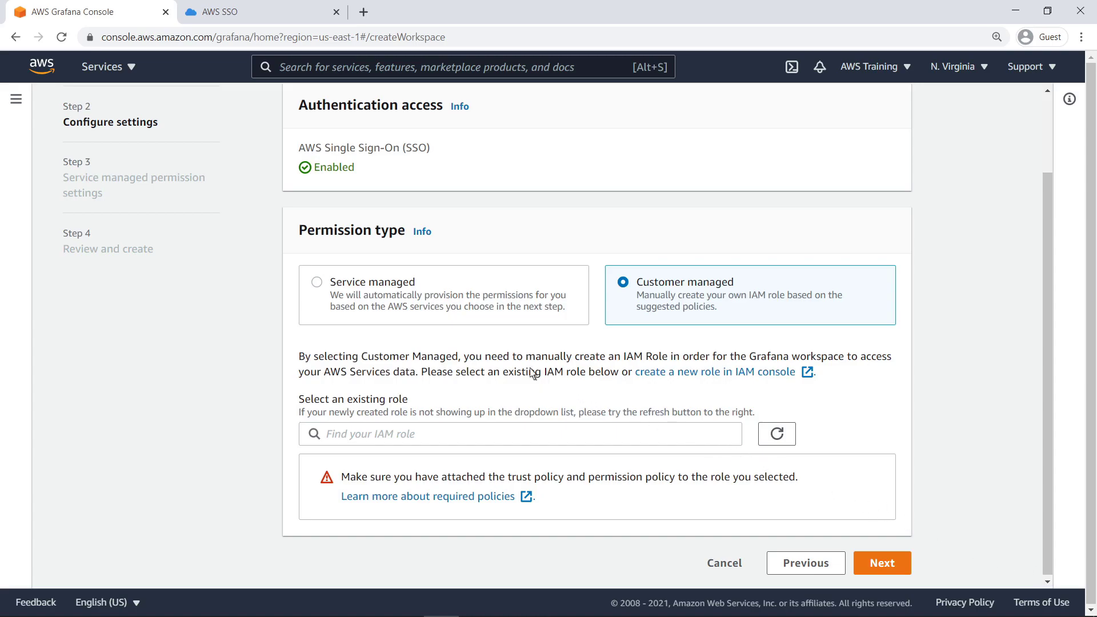
{"action": "left_click", "coordinate": [318, 283]}
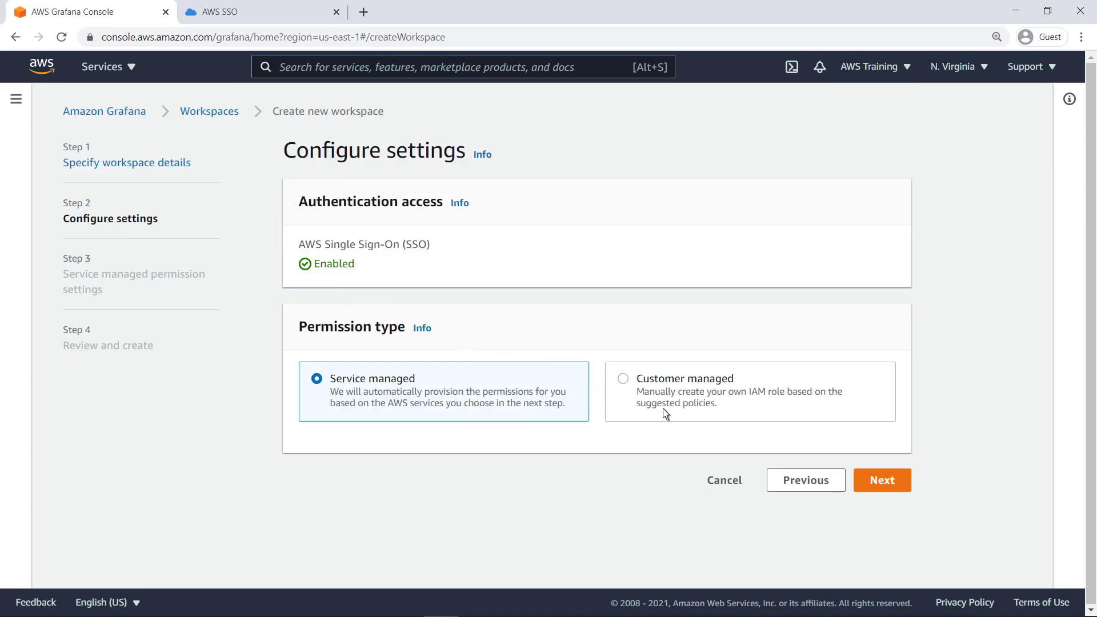
{"action": "left_click", "coordinate": [873, 488]}
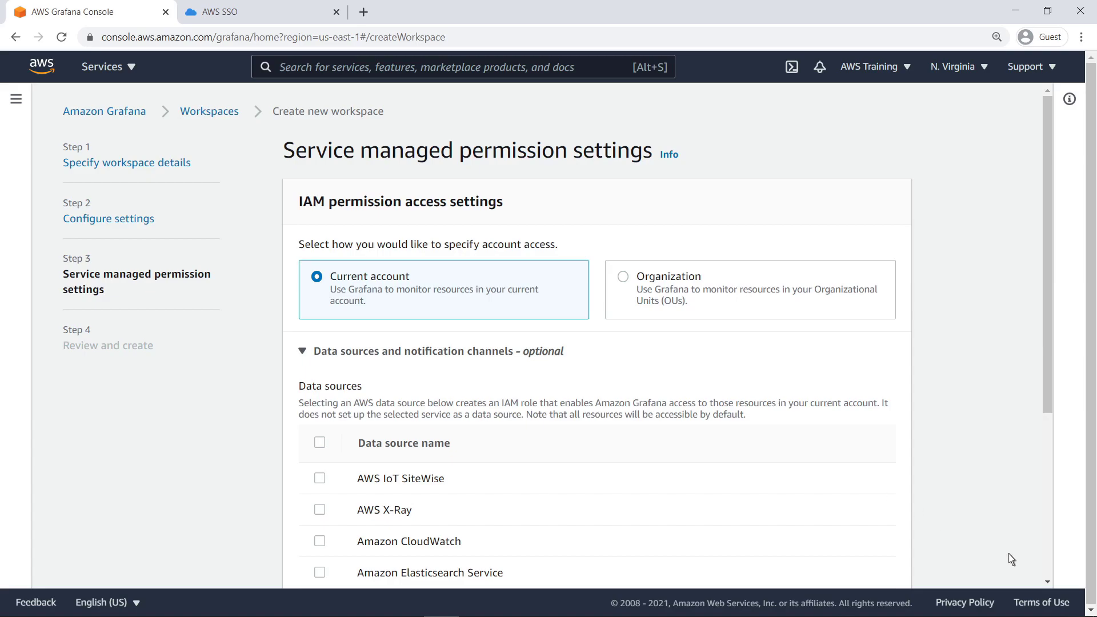
Enable all six data sources and the Amazon SNS notification channel for the workspace.
{"action": "scroll", "coordinate": [1047, 574], "scroll_direction": "down", "scroll_amount": 5}
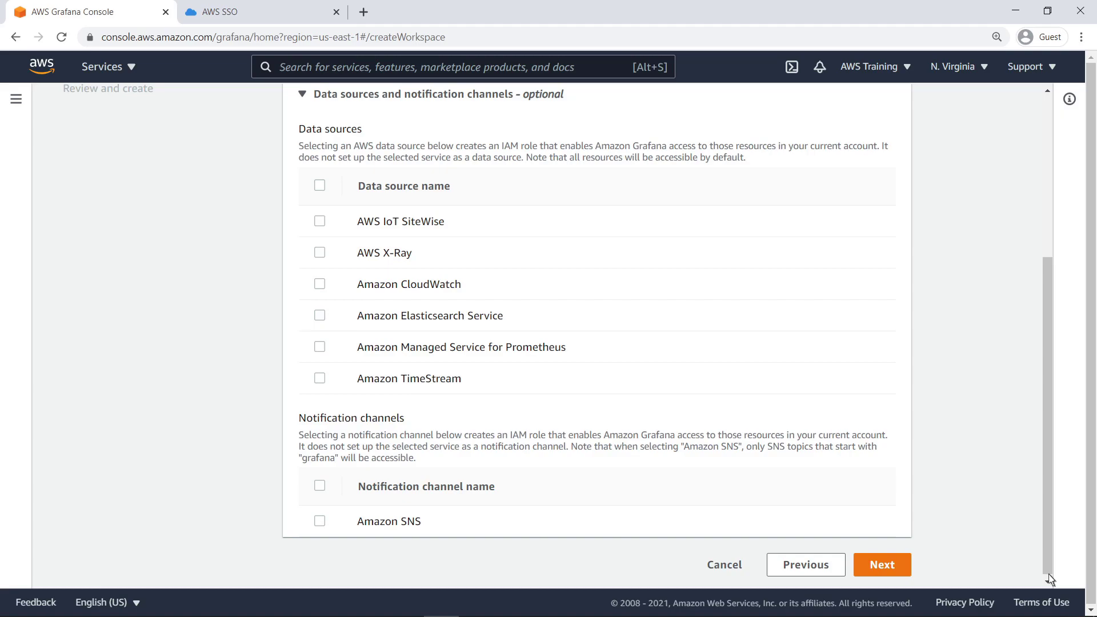
{"action": "left_click", "coordinate": [320, 185]}
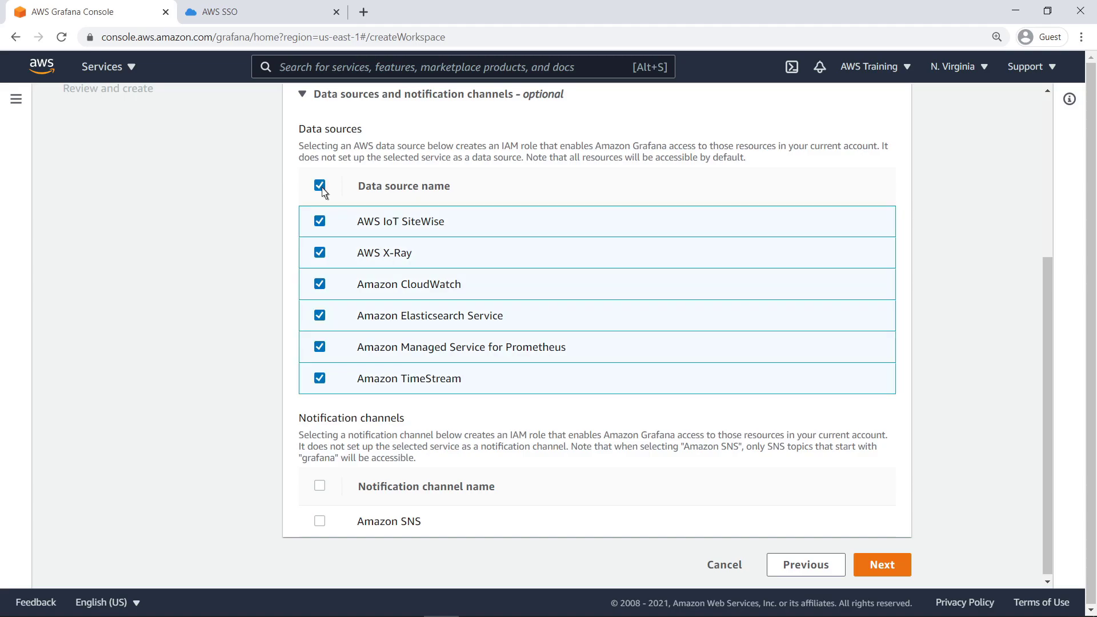
{"action": "left_click", "coordinate": [320, 487]}
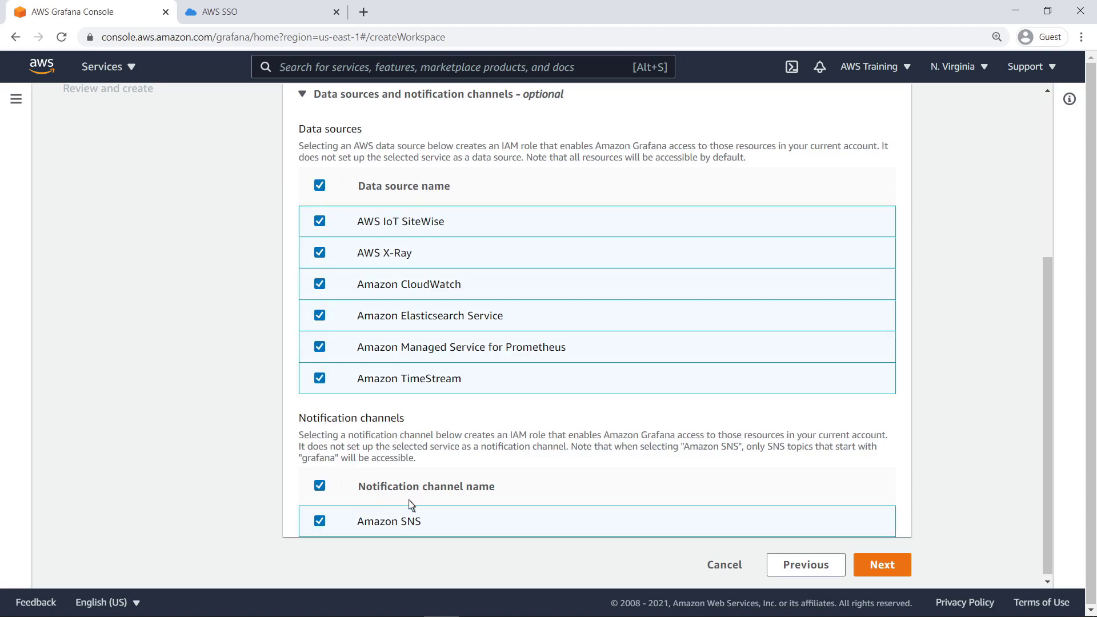
{"action": "left_click", "coordinate": [873, 567]}
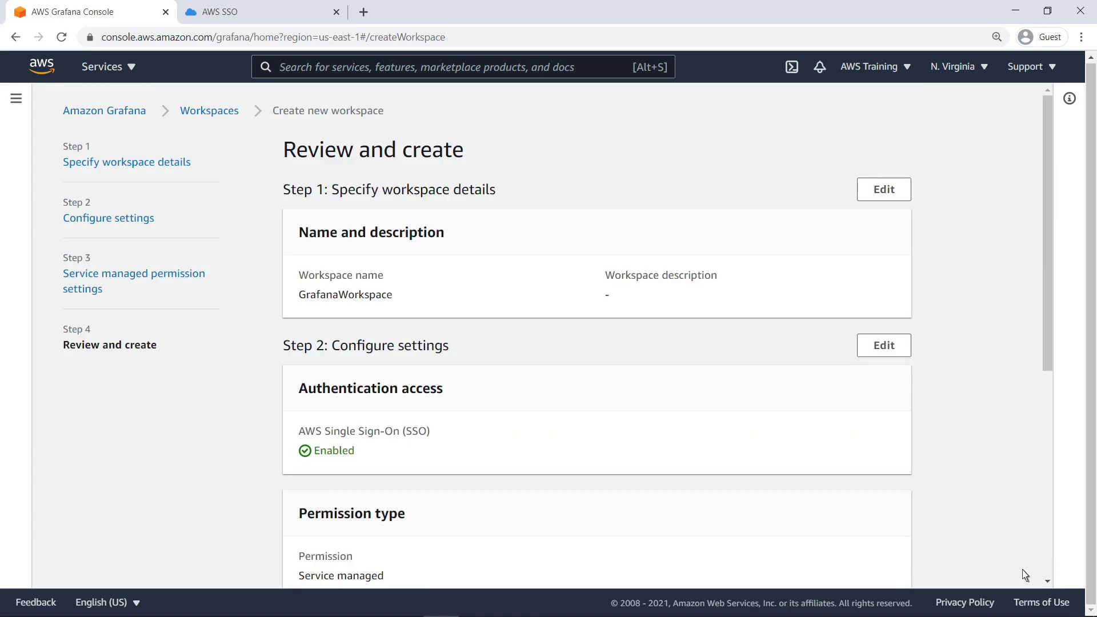
Create GrafanaWorkspace from the Review and create page.
{"action": "left_click", "coordinate": [1051, 571]}
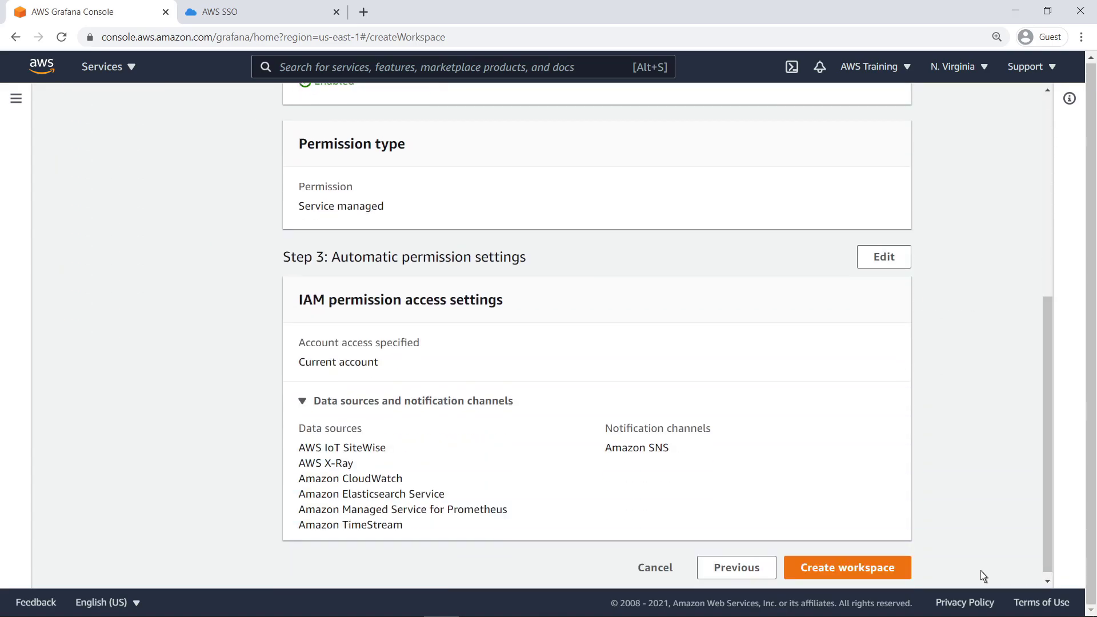
{"action": "left_click", "coordinate": [895, 571]}
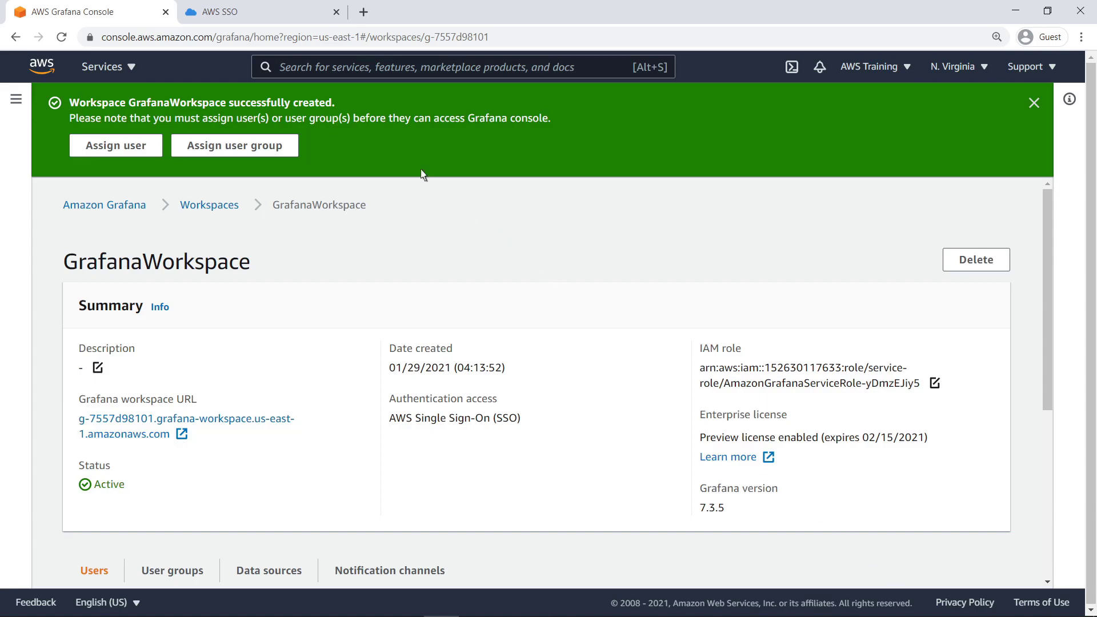
In AWS SSO, add user grafana-user with a generated one-time password.
{"action": "left_click", "coordinate": [238, 13]}
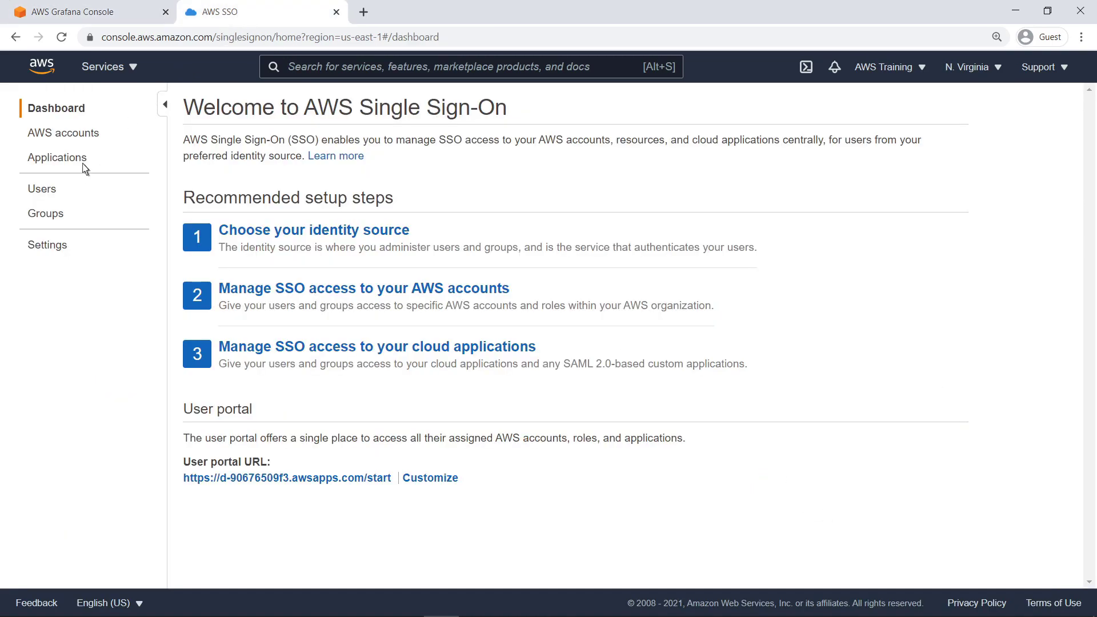
{"action": "left_click", "coordinate": [53, 192]}
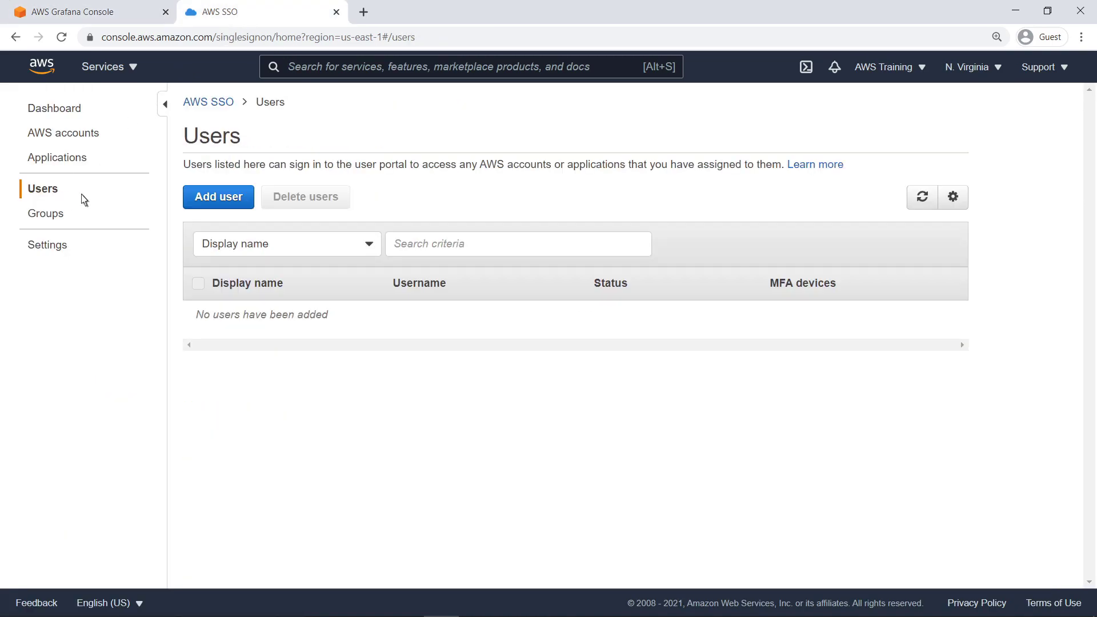
{"action": "left_click", "coordinate": [198, 199]}
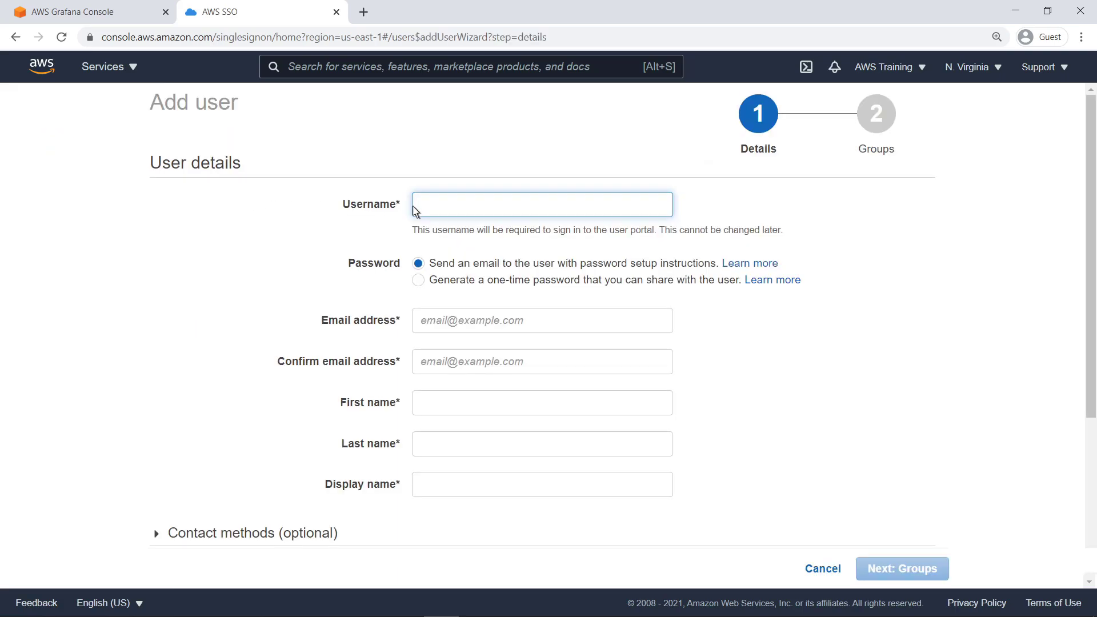
{"action": "type", "text": "grafana-user"}
{"action": "left_click", "coordinate": [418, 227]}
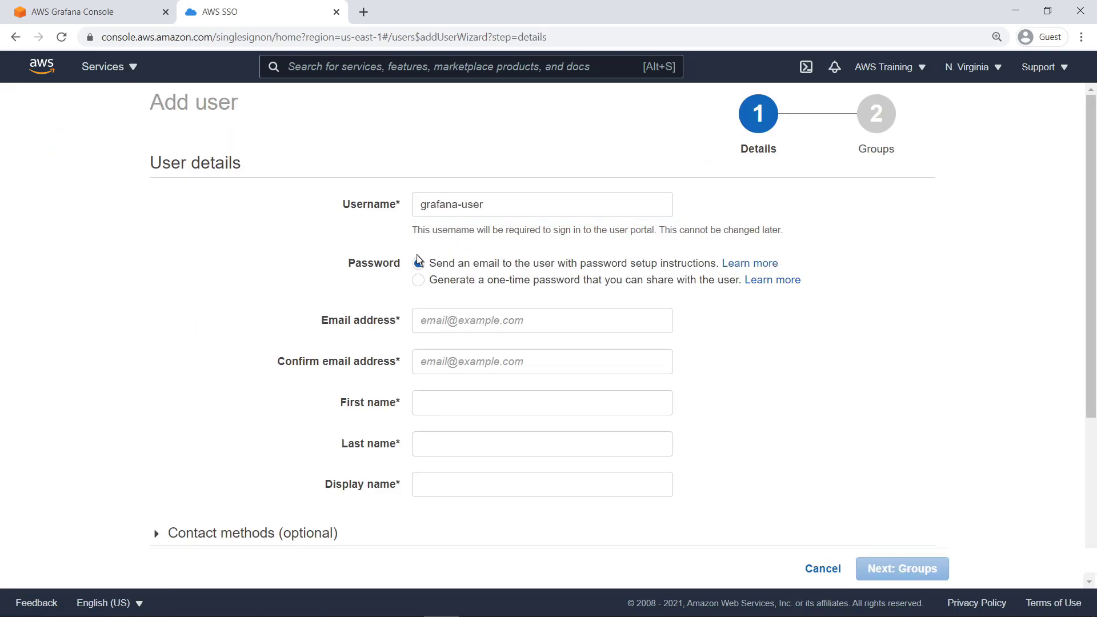
{"action": "left_click", "coordinate": [419, 280]}
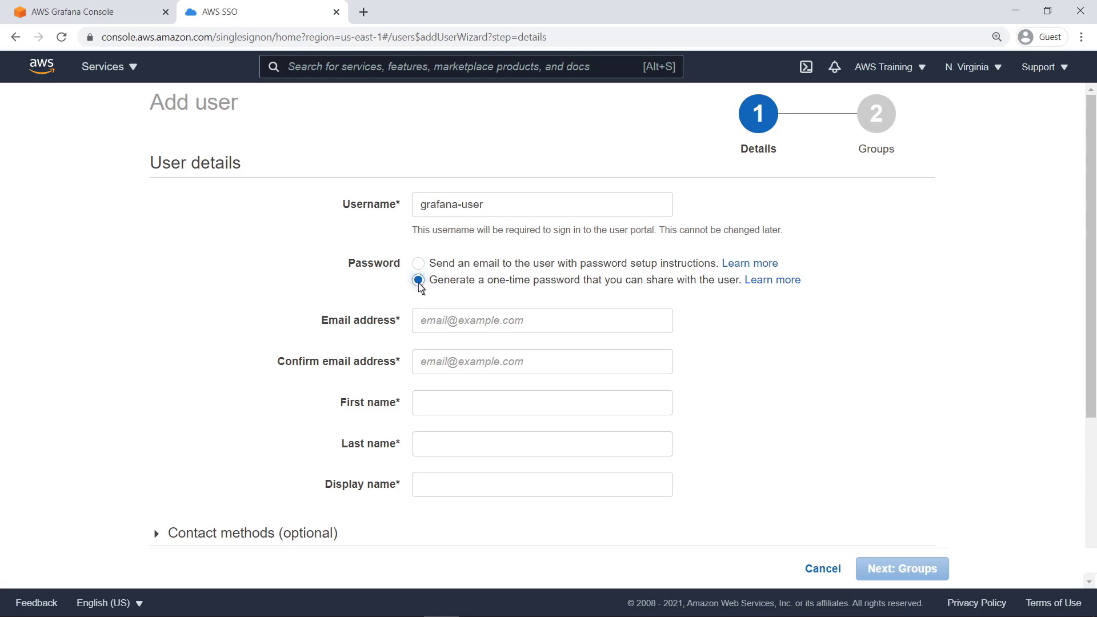
Enter and confirm the user's e-mail, first name Grafana and last name User.
{"action": "left_click", "coordinate": [423, 321]}
{"action": "type", "text": "user@example.com"}
{"action": "key", "text": "Tab"}
{"action": "type", "text": "user@example.com"}
{"action": "key", "text": "Tab"}
{"action": "type", "text": "Grafana"}
{"action": "key", "text": "Tab"}
{"action": "type", "text": "User"}
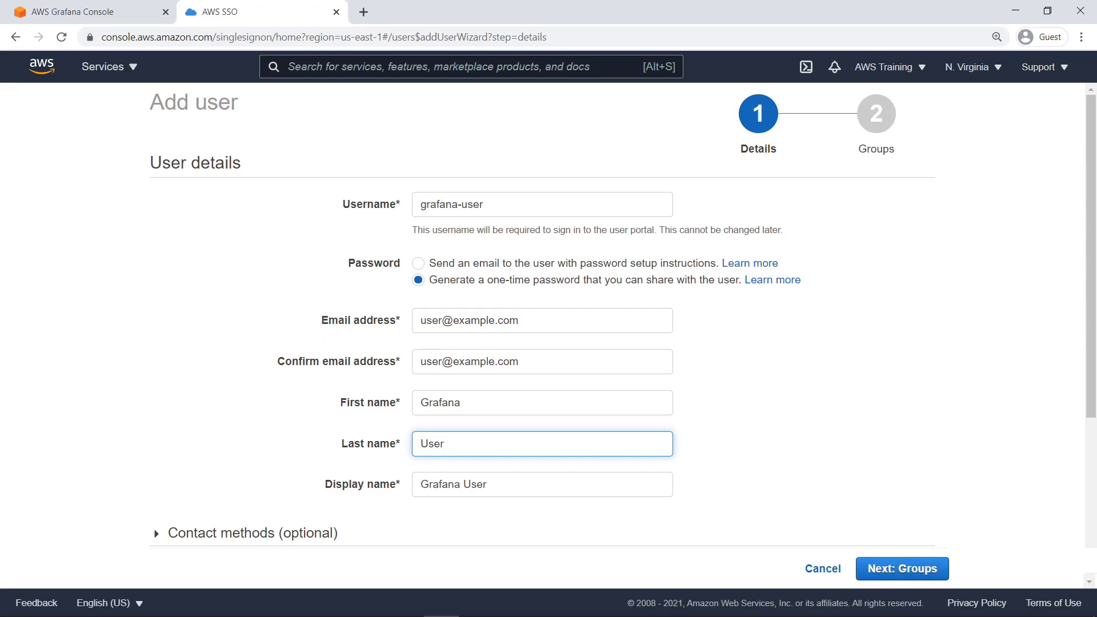
{"action": "left_click", "coordinate": [873, 571]}
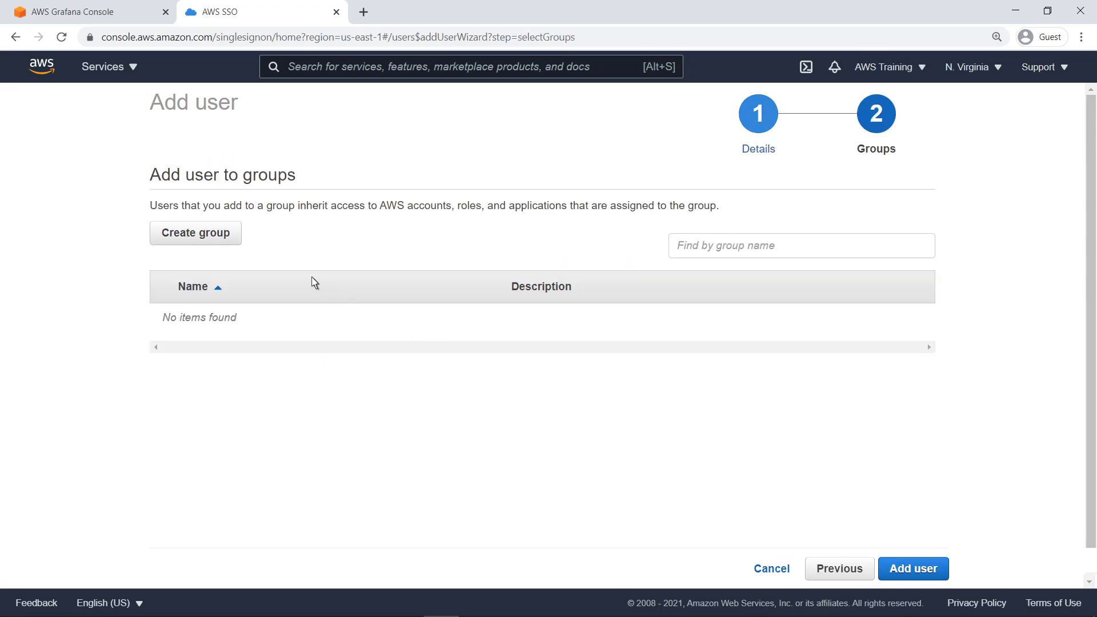
Create group BI-group with description 'Grafana BI team.'.
{"action": "left_click", "coordinate": [231, 239]}
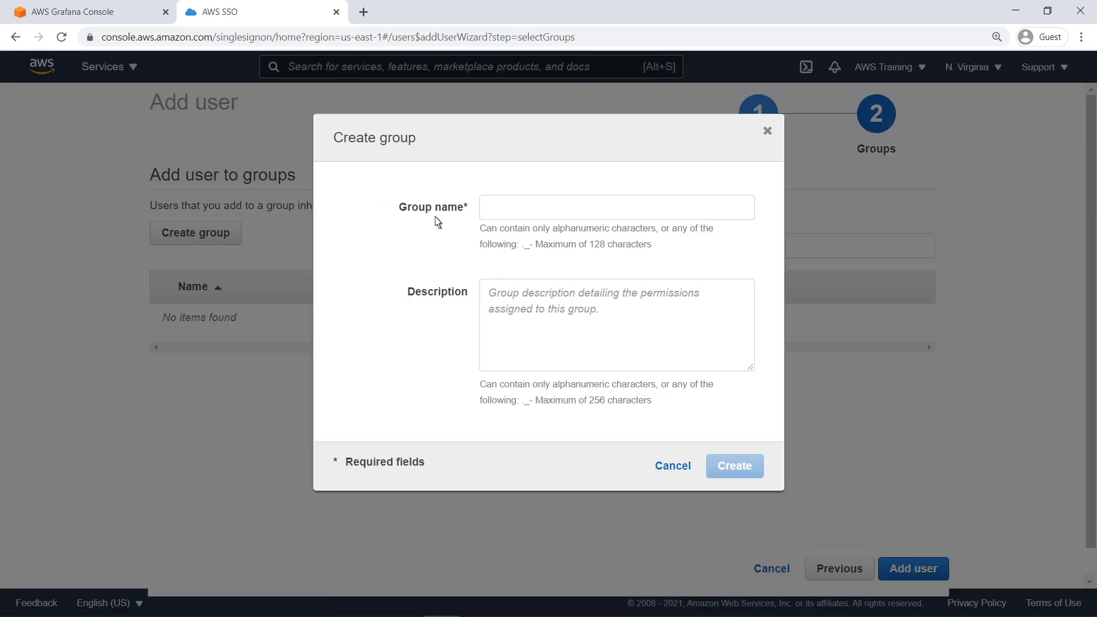
{"action": "left_click", "coordinate": [485, 213]}
{"action": "type", "text": "BI-group"}
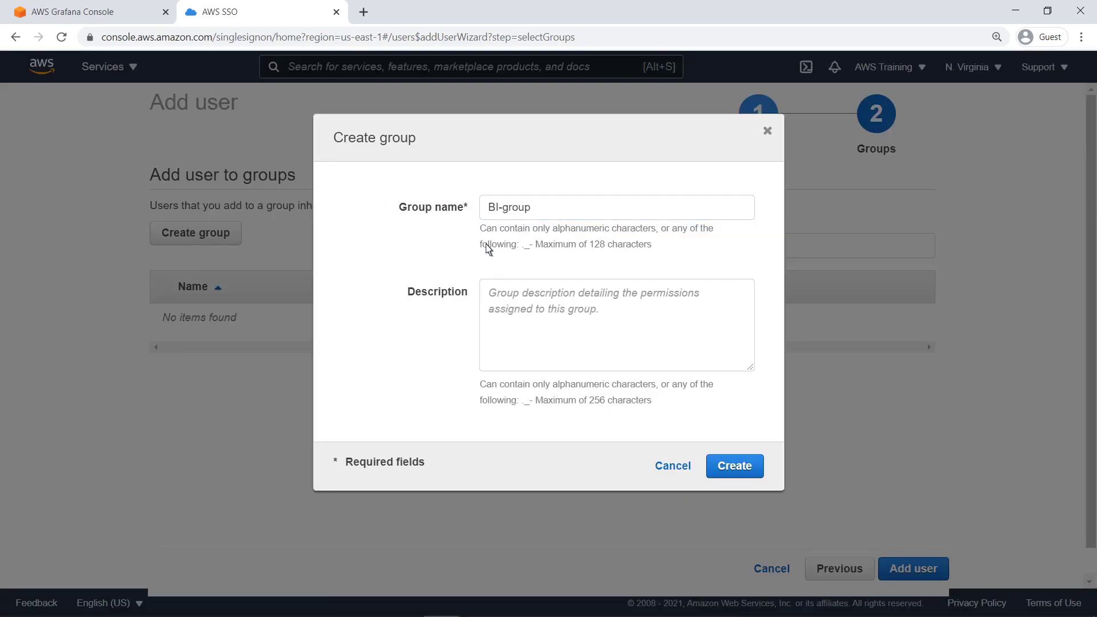
{"action": "left_click", "coordinate": [490, 301]}
{"action": "type", "text": "Grafana BI team."}
{"action": "key", "text": "Tab"}
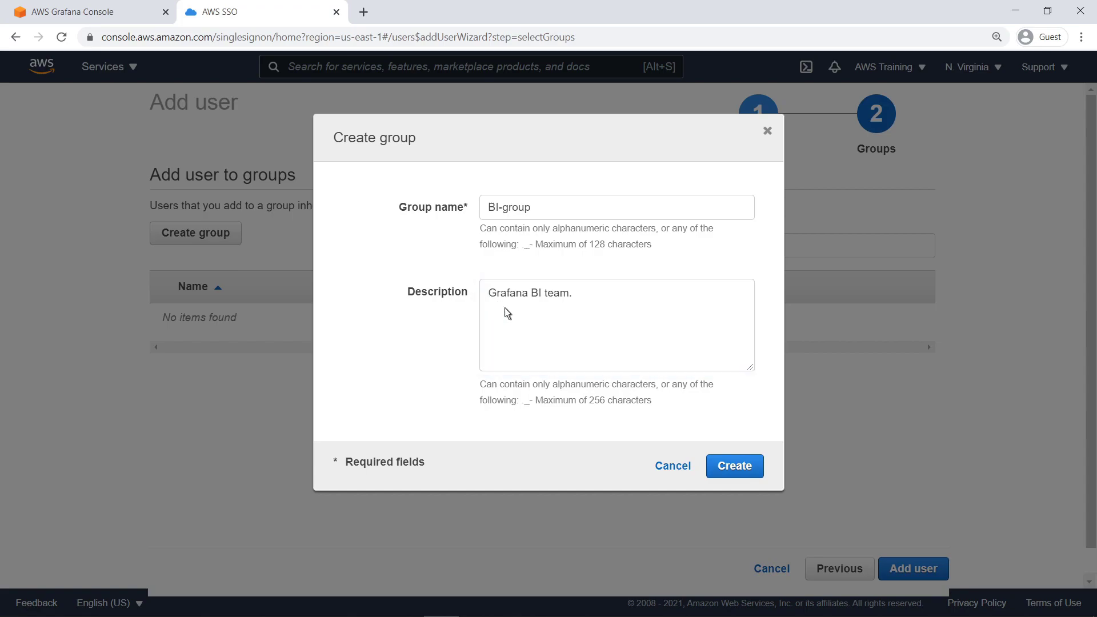
{"action": "left_click", "coordinate": [728, 464]}
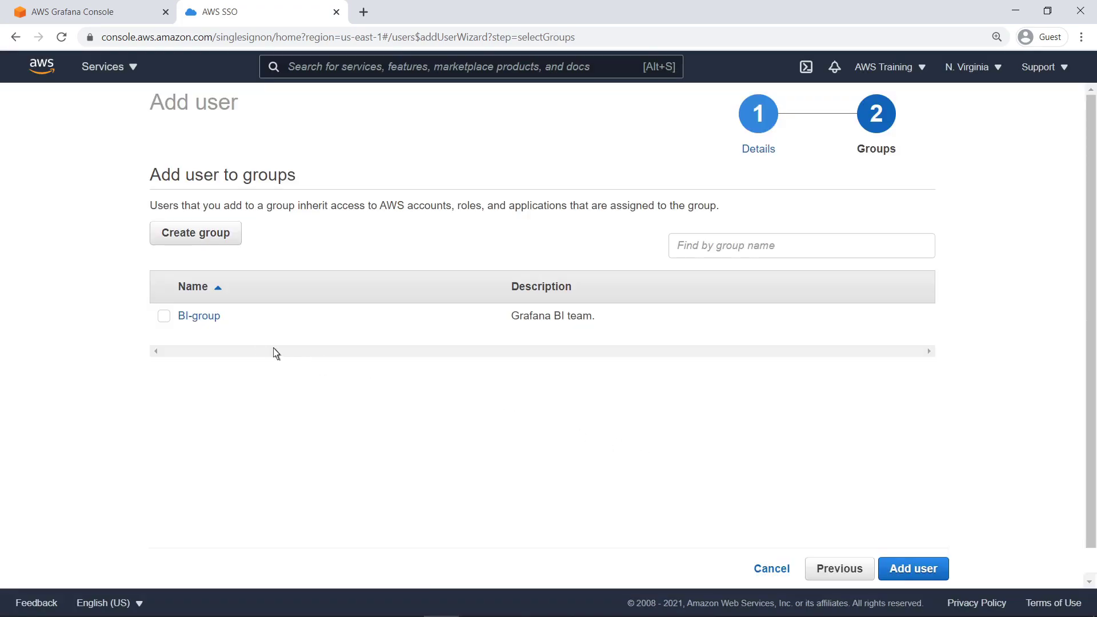
Add grafana-user to BI-group and return to the Grafana workspace.
{"action": "left_click", "coordinate": [164, 318]}
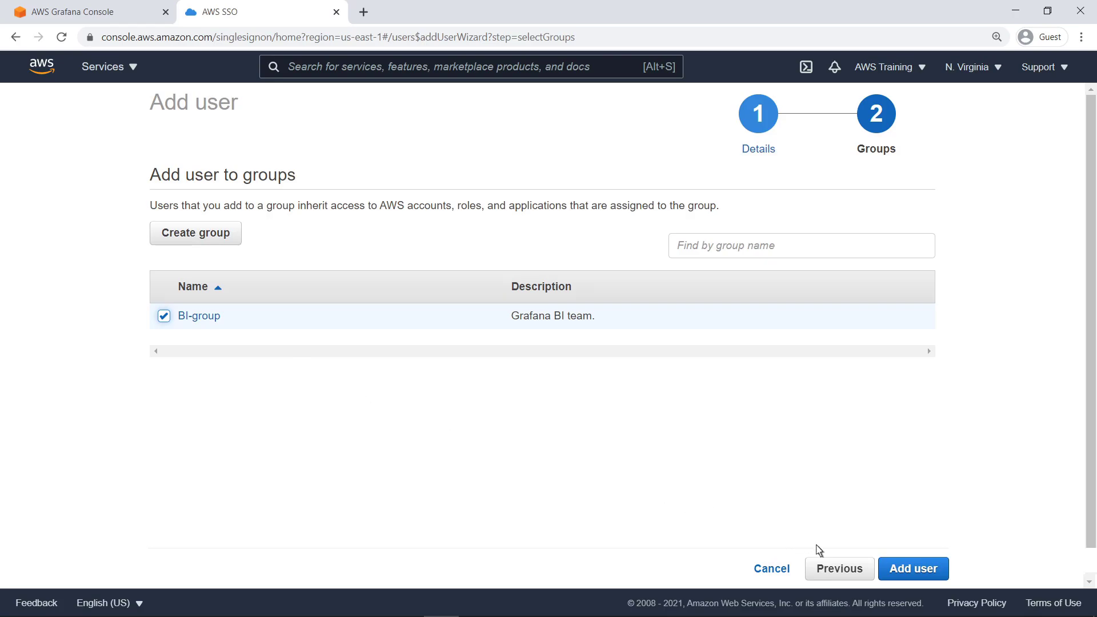
{"action": "left_click", "coordinate": [895, 577]}
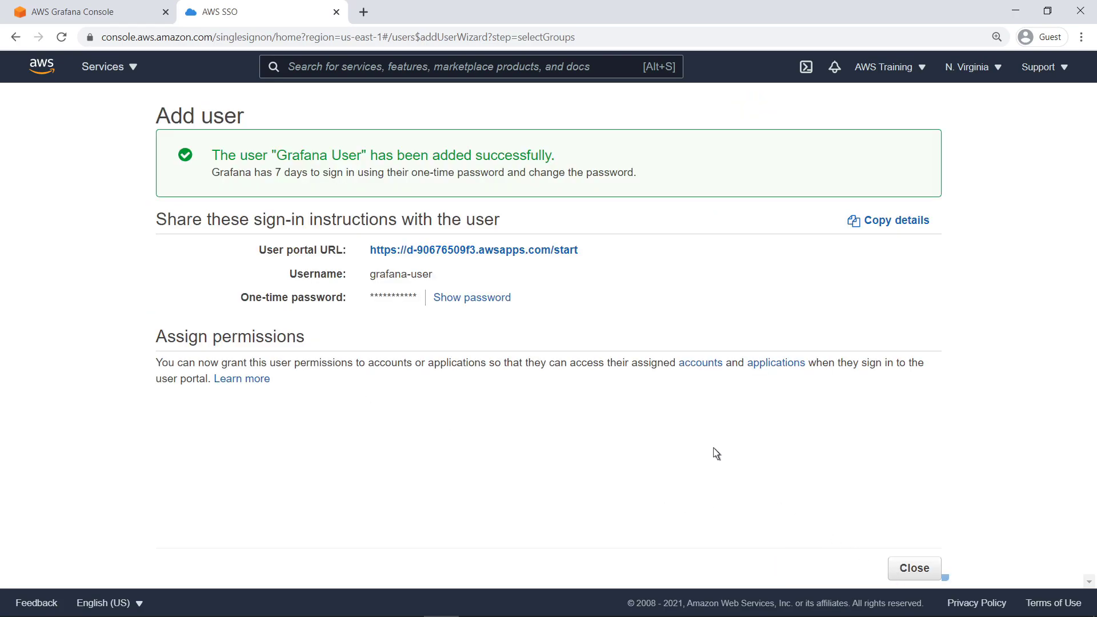
{"action": "left_click", "coordinate": [506, 304]}
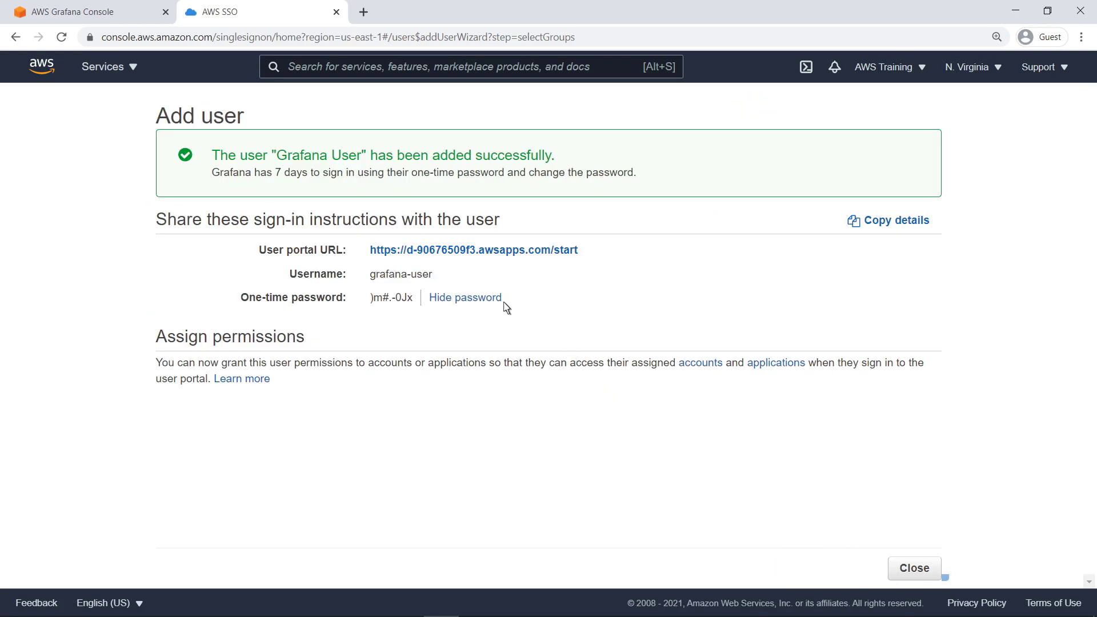
{"action": "left_click", "coordinate": [505, 304]}
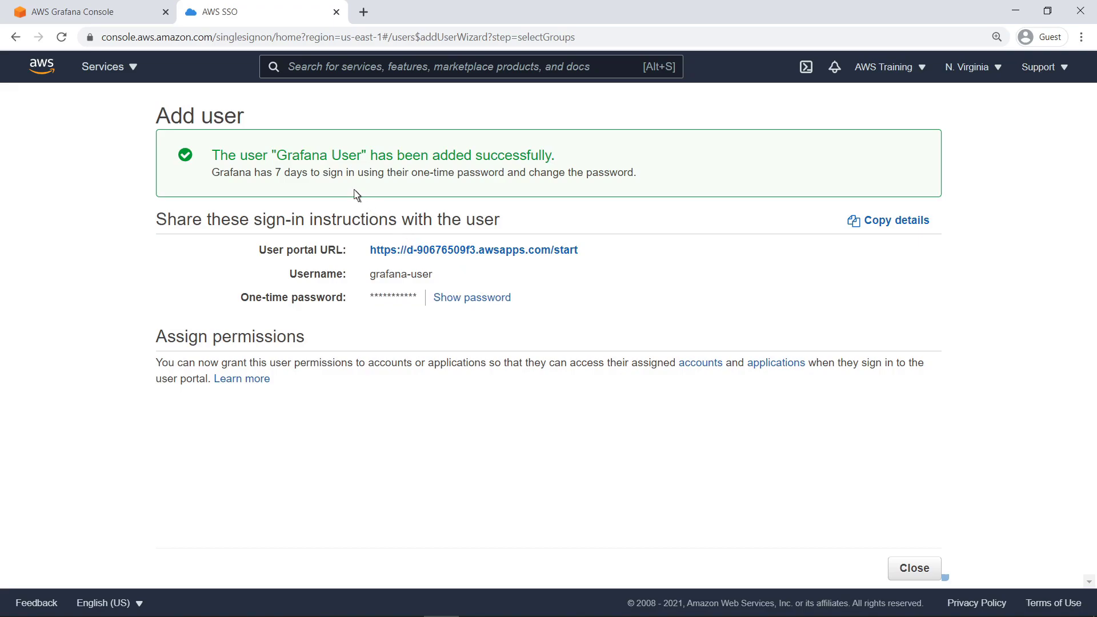
{"action": "left_click", "coordinate": [116, 15]}
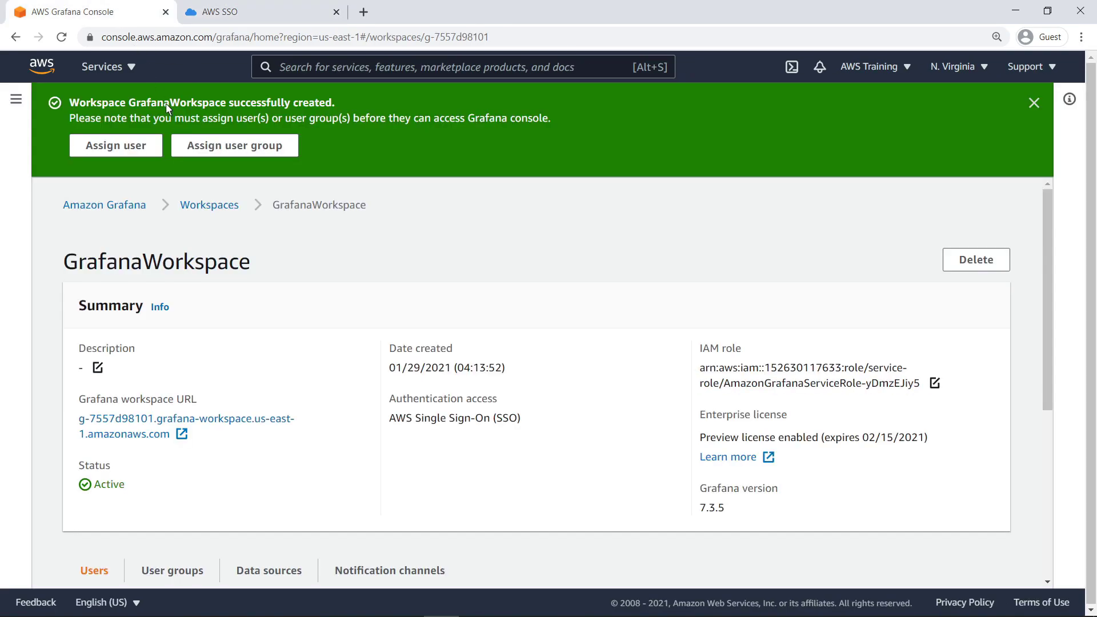
Assign BI-group to GrafanaWorkspace from the Groups tab.
{"action": "left_click", "coordinate": [191, 148]}
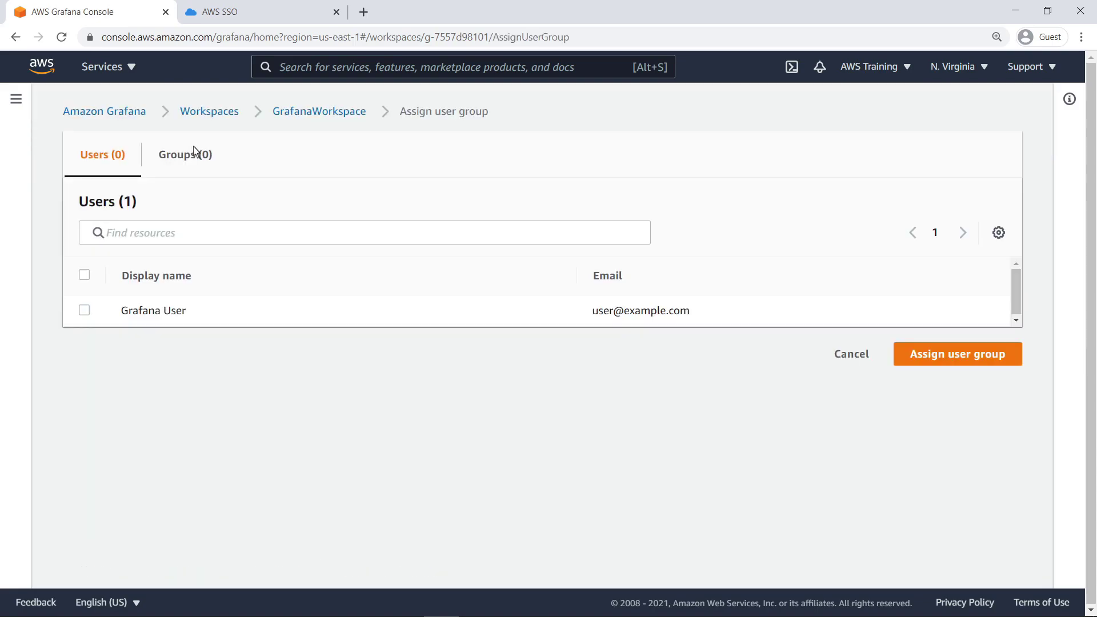
{"action": "left_click", "coordinate": [210, 155]}
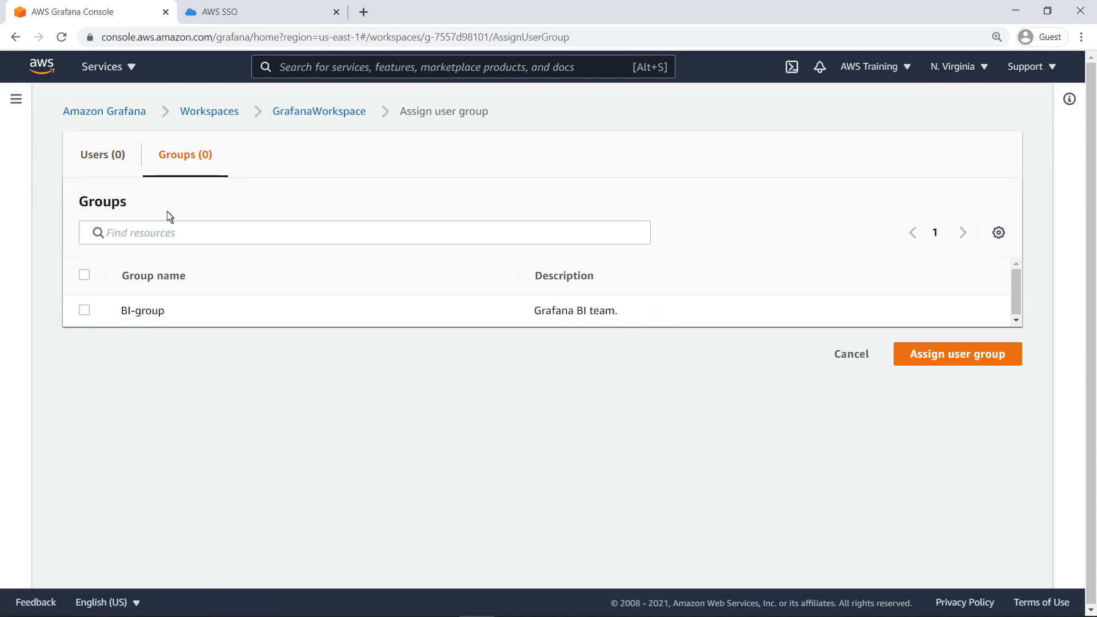
{"action": "left_click", "coordinate": [84, 310]}
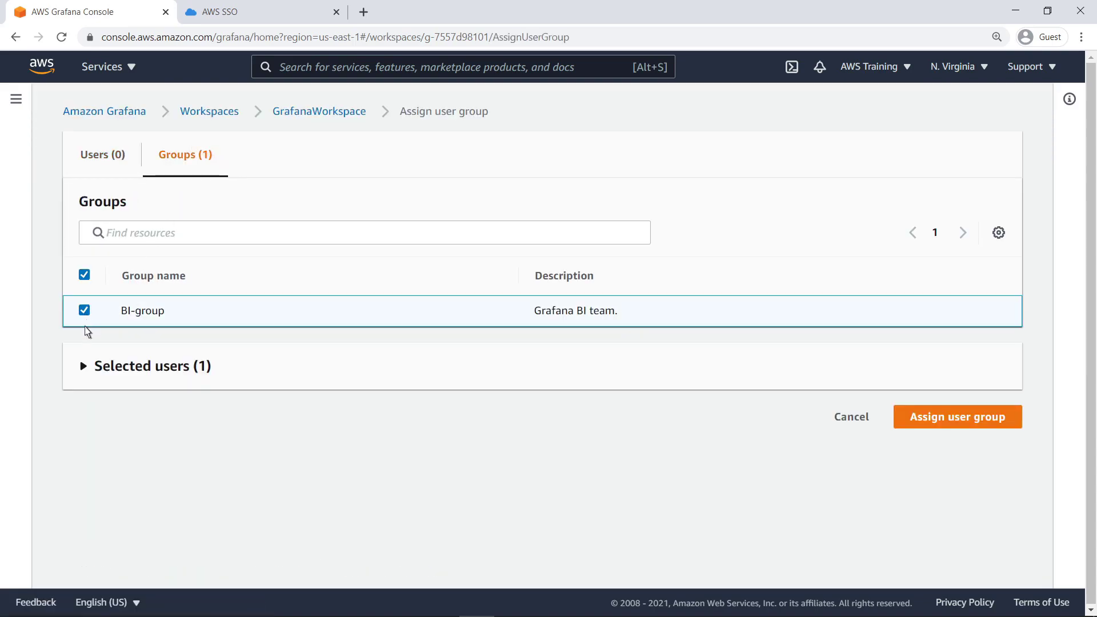
{"action": "left_click", "coordinate": [84, 368]}
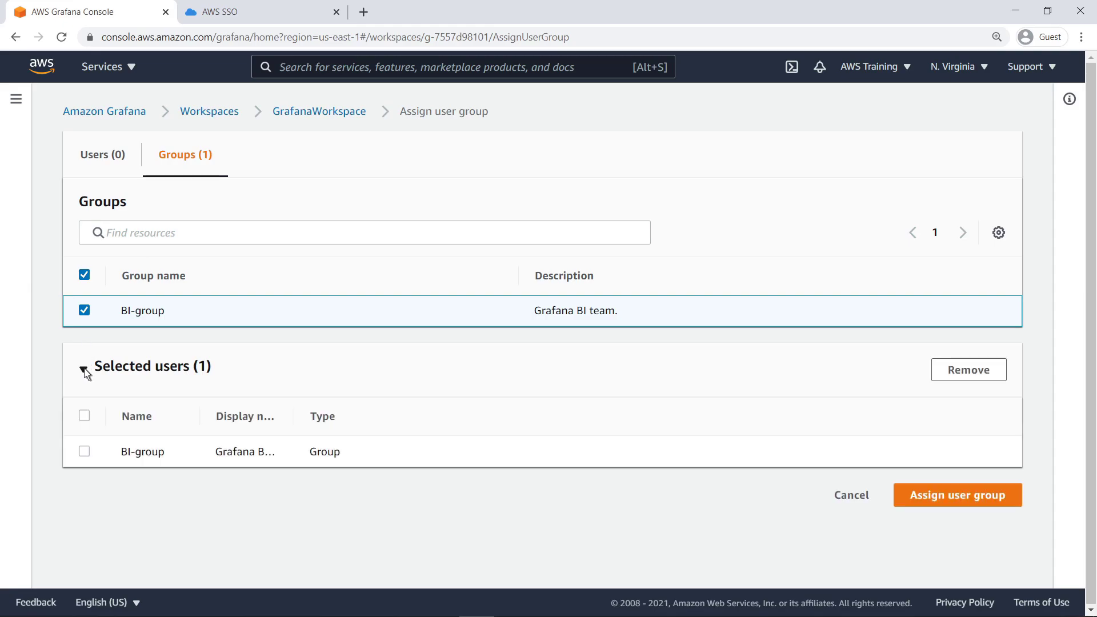
{"action": "left_click", "coordinate": [85, 370]}
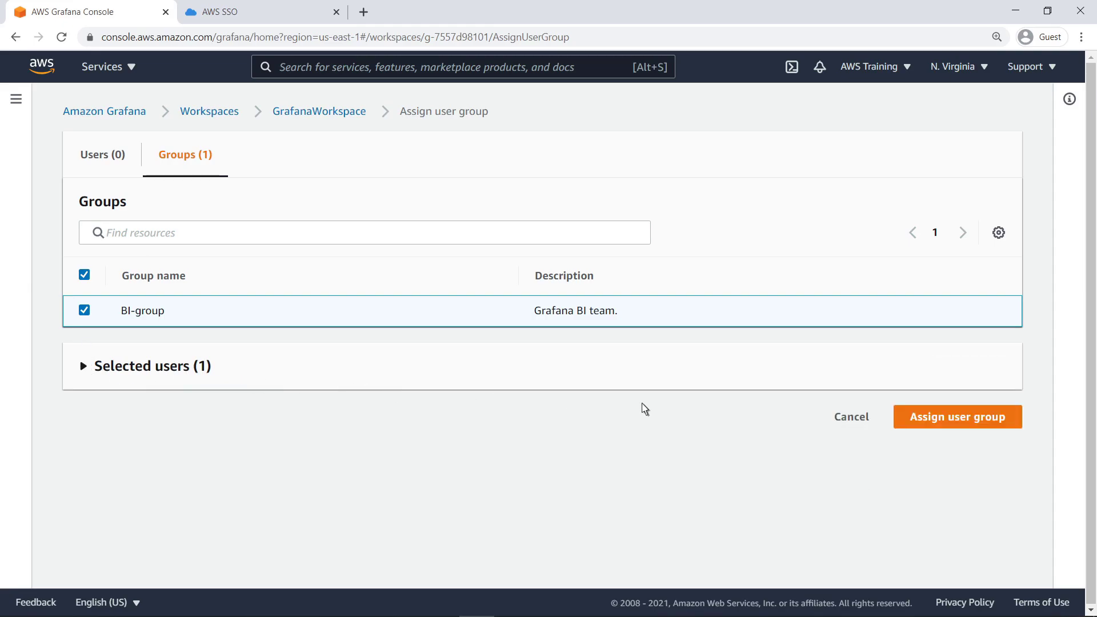
{"action": "left_click", "coordinate": [913, 420]}
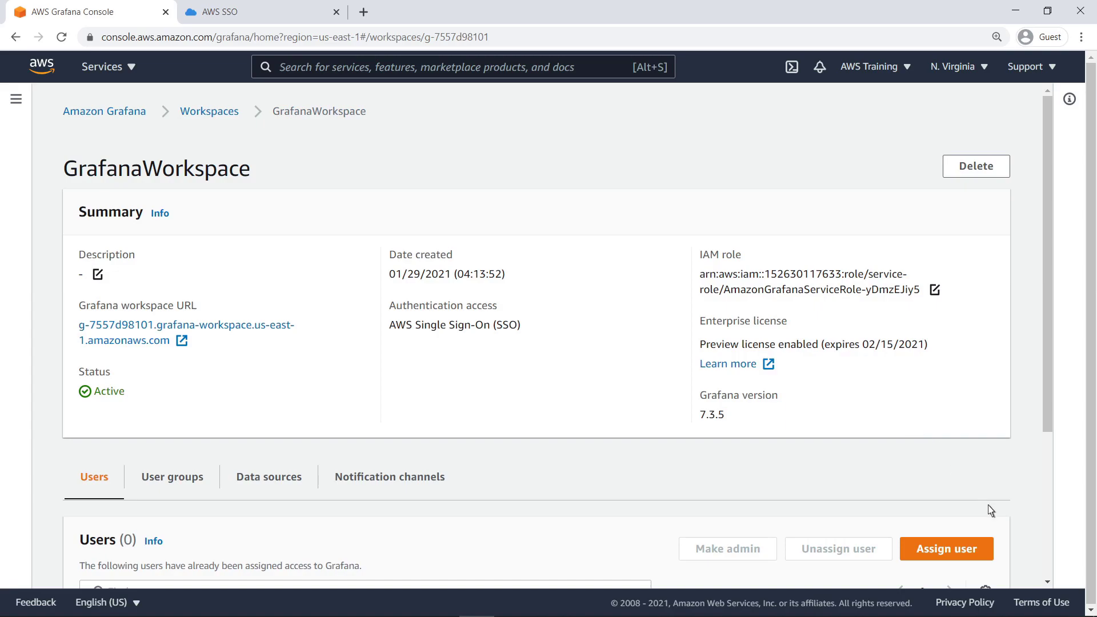
{"action": "scroll", "coordinate": [1046, 563], "scroll_direction": "down", "scroll_amount": 4}
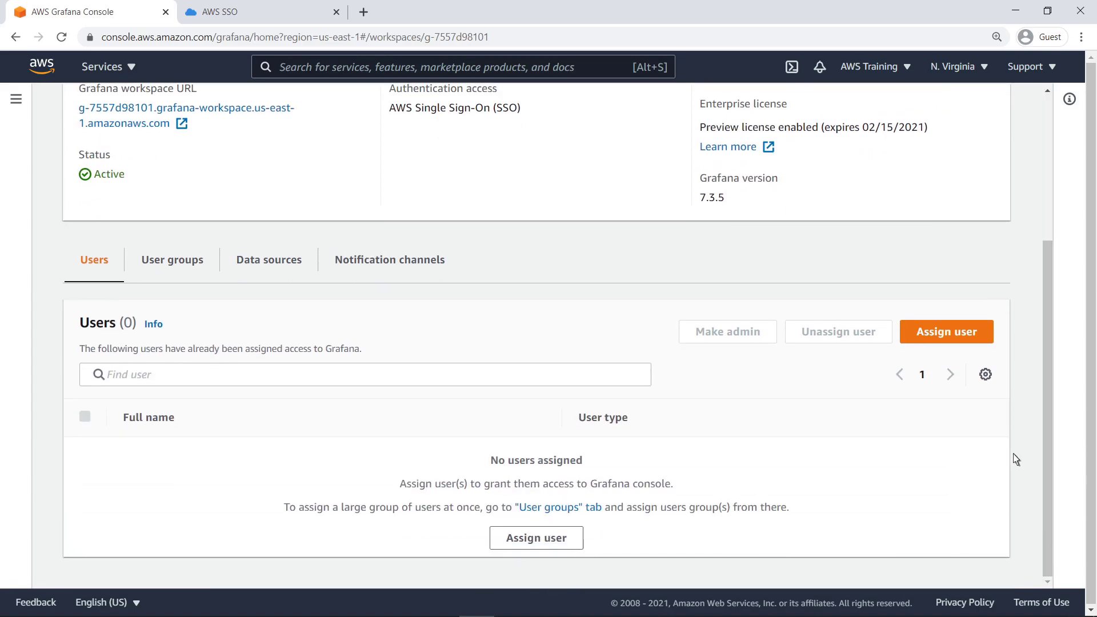
Assign Admin User to GrafanaWorkspace as a workspace user.
{"action": "left_click", "coordinate": [981, 341]}
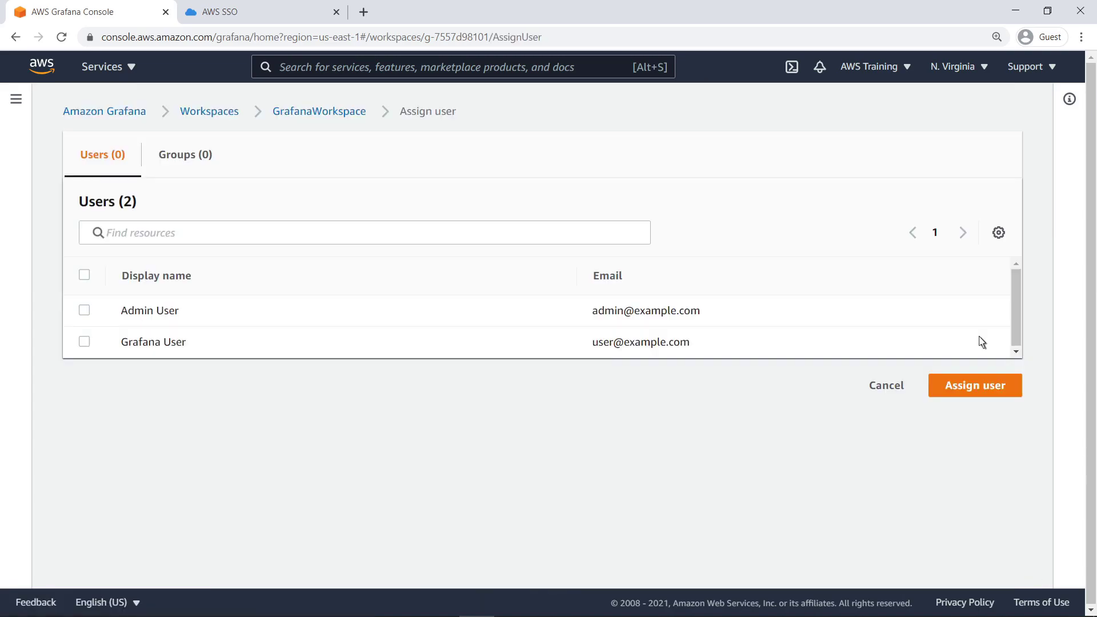
{"action": "left_click", "coordinate": [85, 311]}
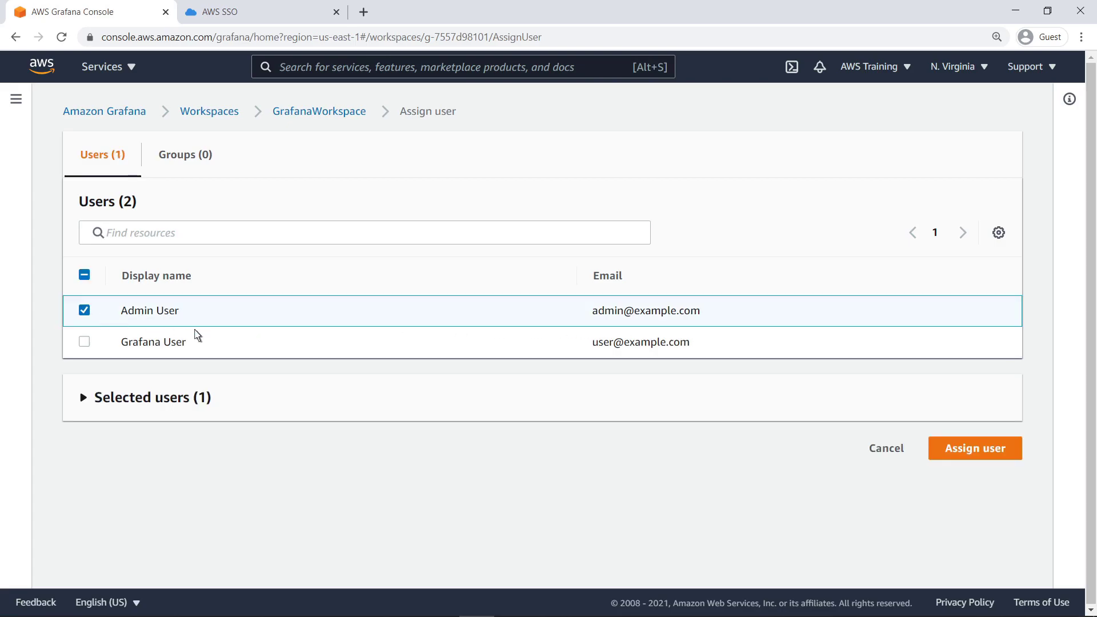
{"action": "left_click", "coordinate": [946, 451]}
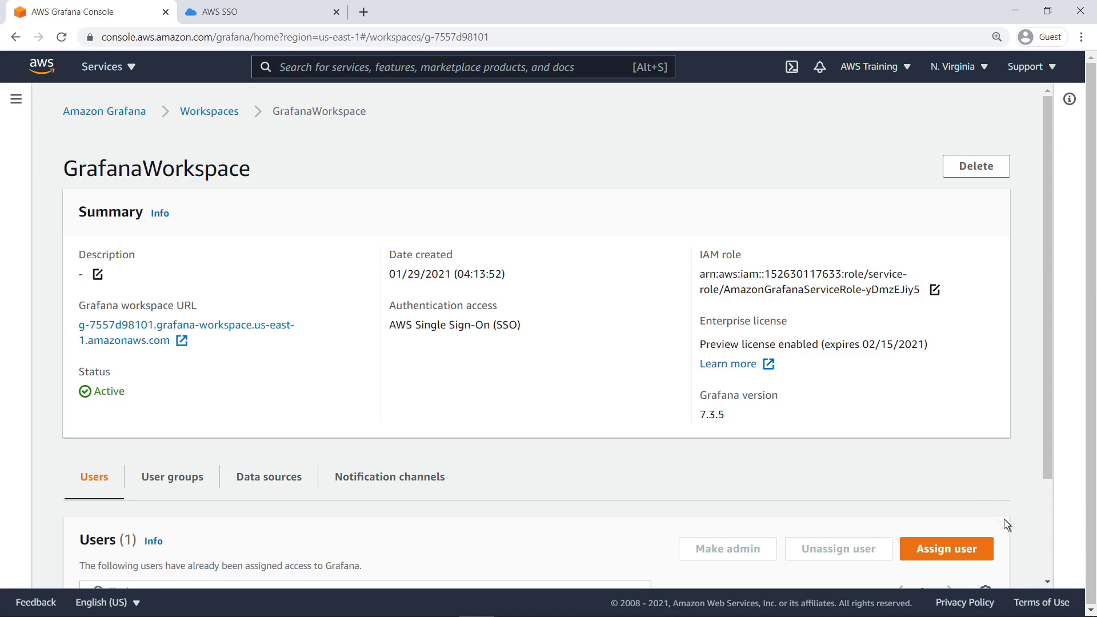
{"action": "left_click", "coordinate": [1047, 571]}
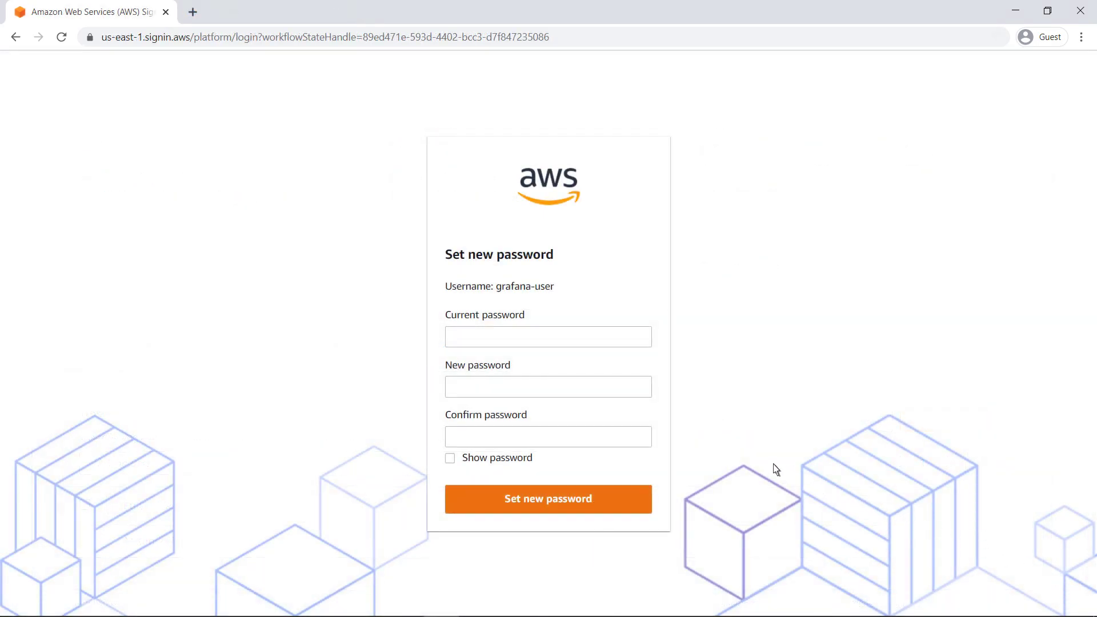
Replace the one-time password with a new confirmed password, then open Amazon Grafana from the portal.
{"action": "left_click", "coordinate": [455, 343]}
{"action": "key", "text": "ctrl+v"}
{"action": "key", "text": "Tab"}
{"action": "type", "text": "•••••••••"}
{"action": "key", "text": "Tab"}
{"action": "type", "text": "•••••••••"}
{"action": "left_click", "coordinate": [458, 373]}
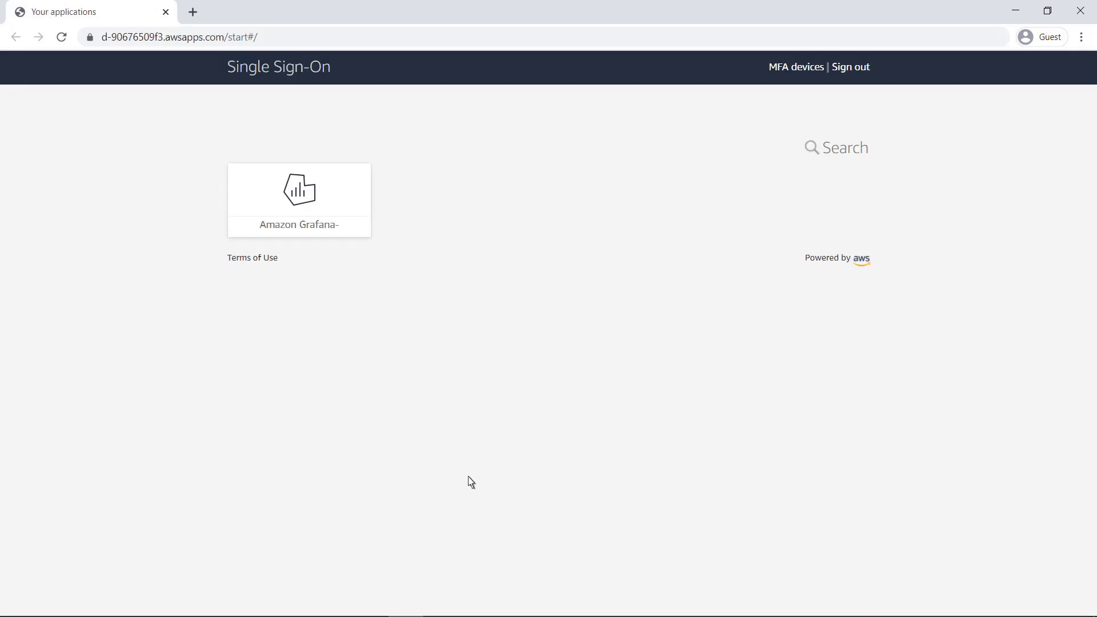
{"action": "left_click", "coordinate": [335, 225]}
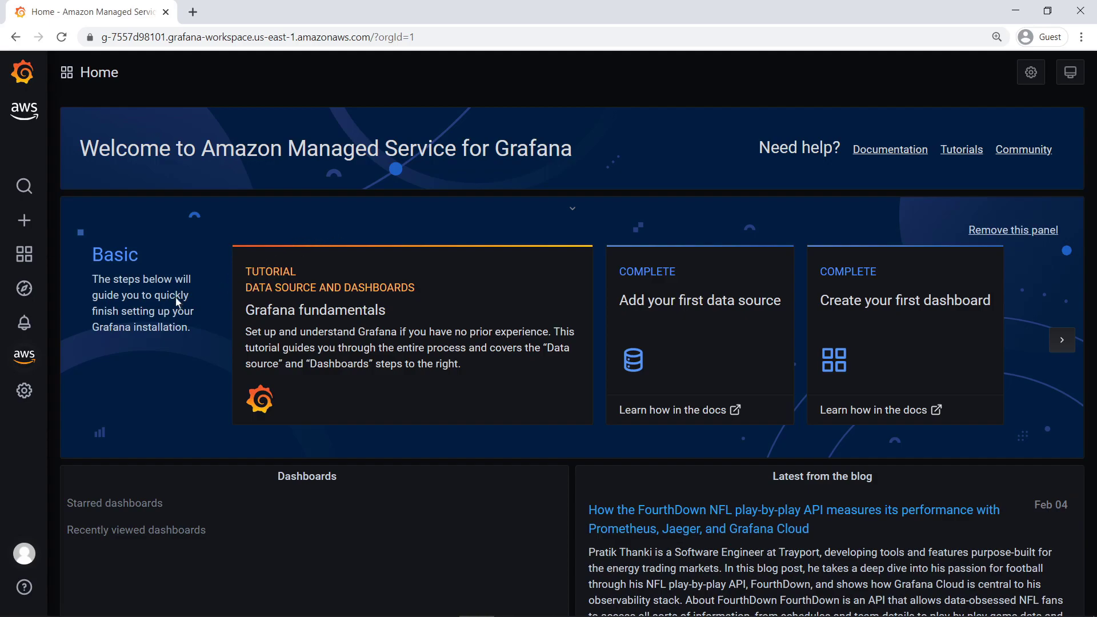
Provision a CloudWatch data source with default region US East (Ohio).
{"action": "mouse_move", "coordinate": [36, 363]}
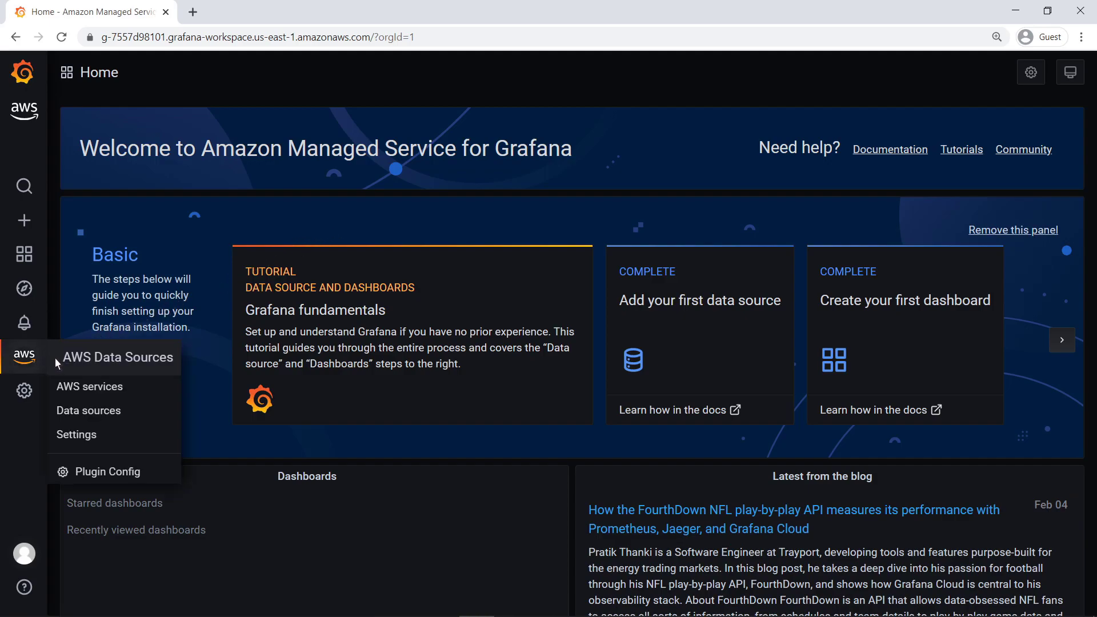
{"action": "left_click", "coordinate": [63, 356]}
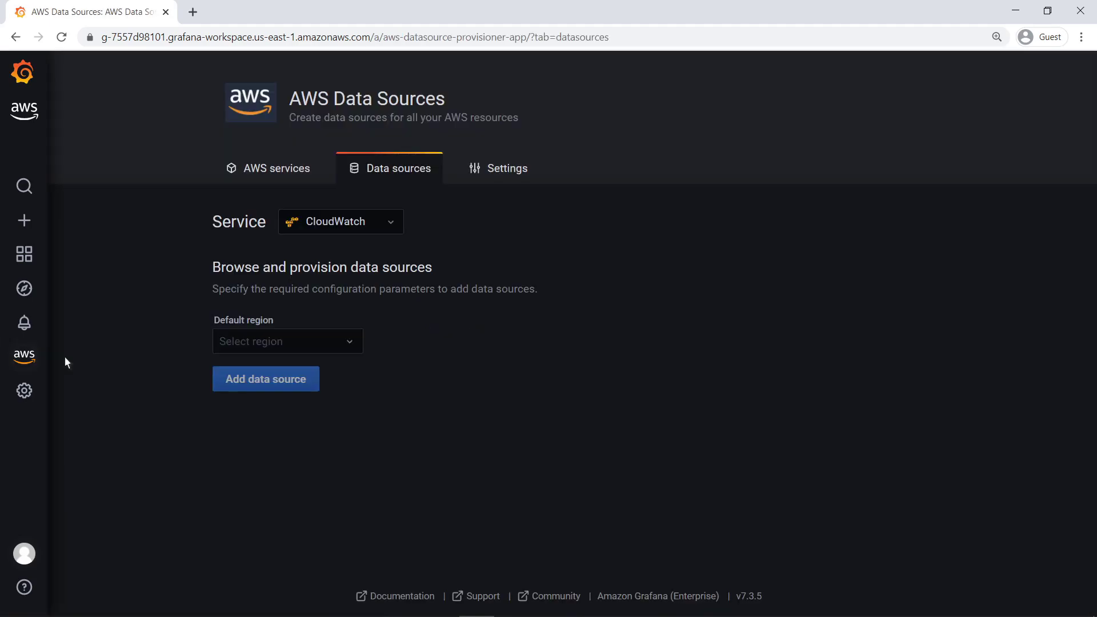
{"action": "left_click", "coordinate": [347, 345]}
{"action": "type", "text": "us-east"}
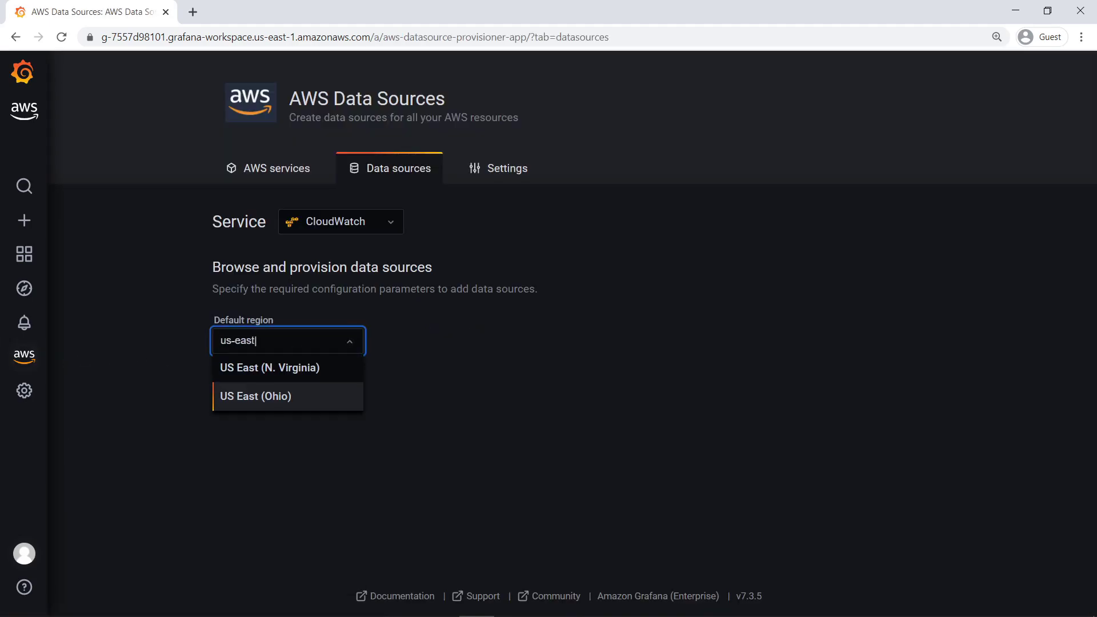
{"action": "left_click", "coordinate": [290, 397]}
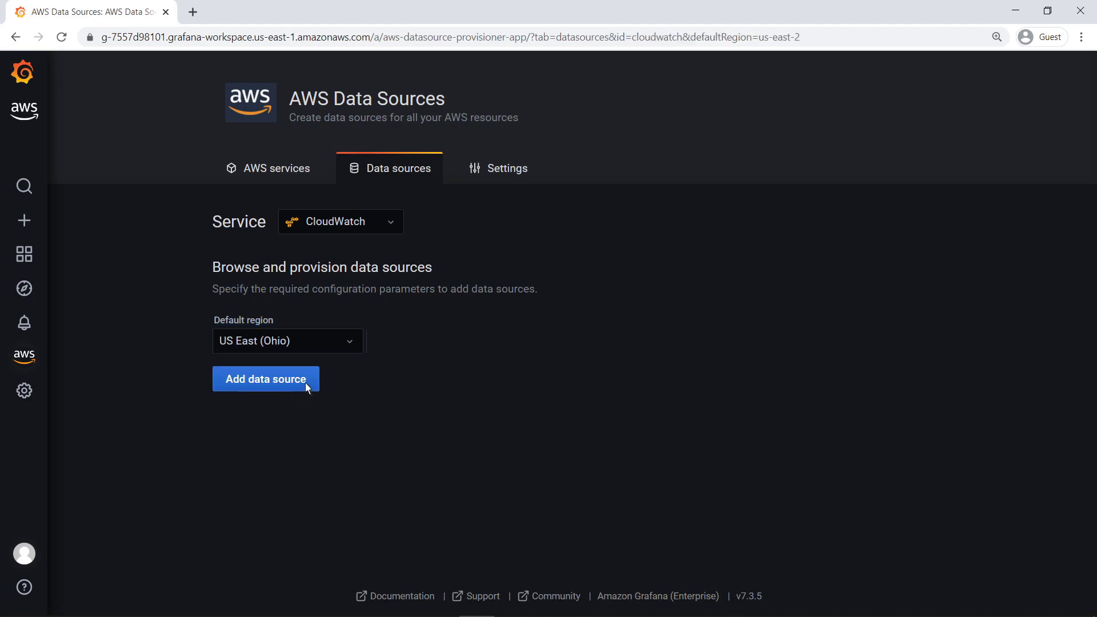
{"action": "left_click", "coordinate": [305, 382]}
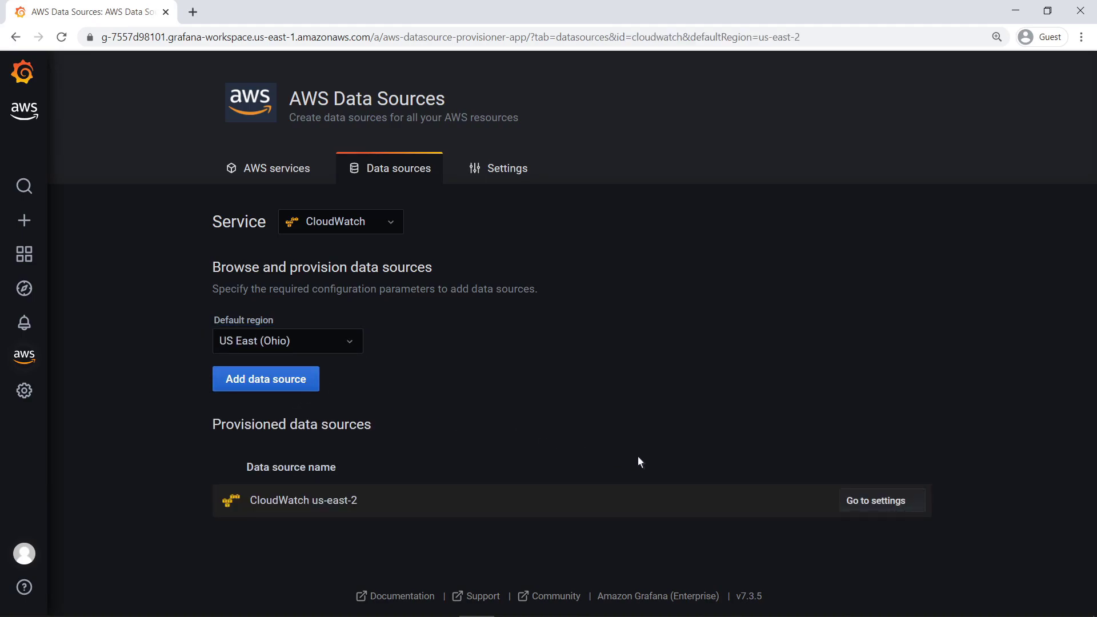
From the CloudWatch us-east-2 settings, import the Amazon CloudWatch Logs dashboard and open it.
{"action": "left_click", "coordinate": [850, 503]}
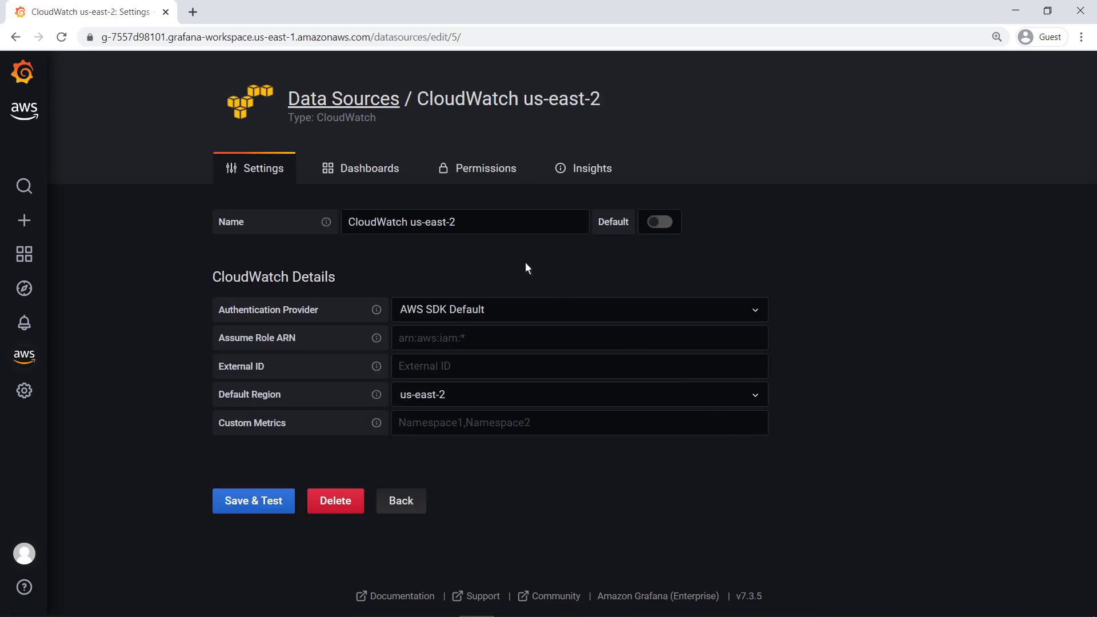
{"action": "left_click", "coordinate": [399, 169]}
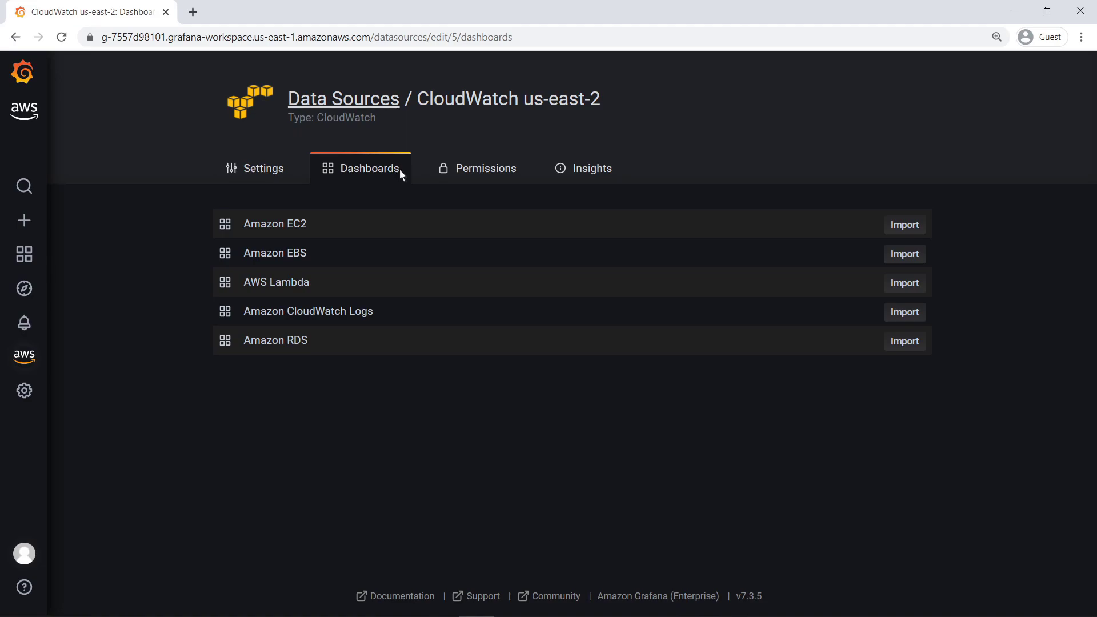
{"action": "left_click", "coordinate": [895, 316]}
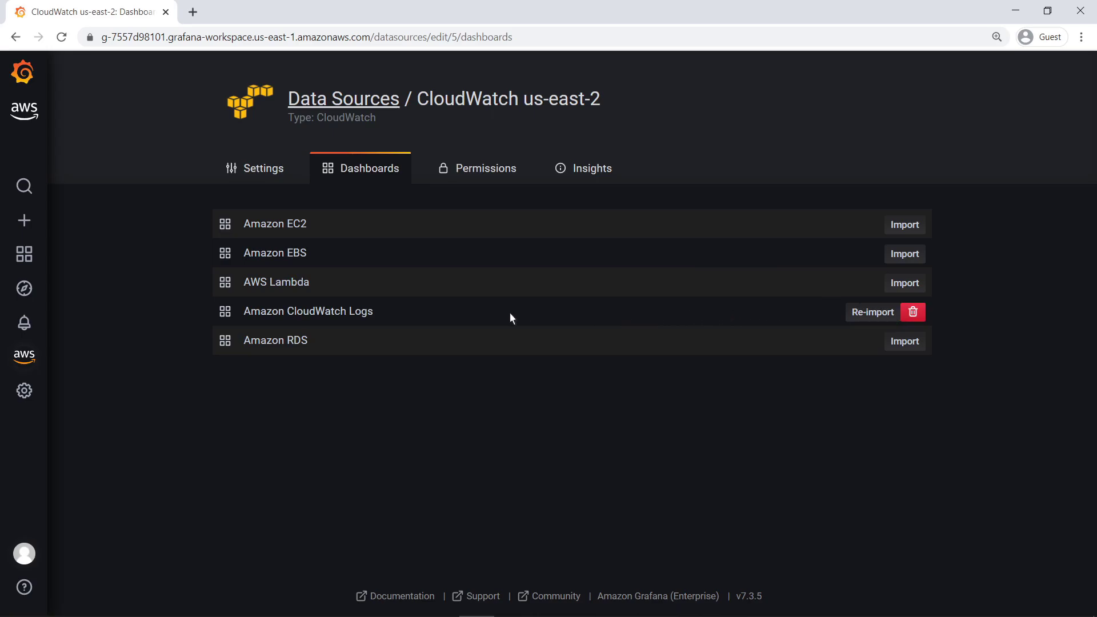
{"action": "left_click", "coordinate": [369, 313]}
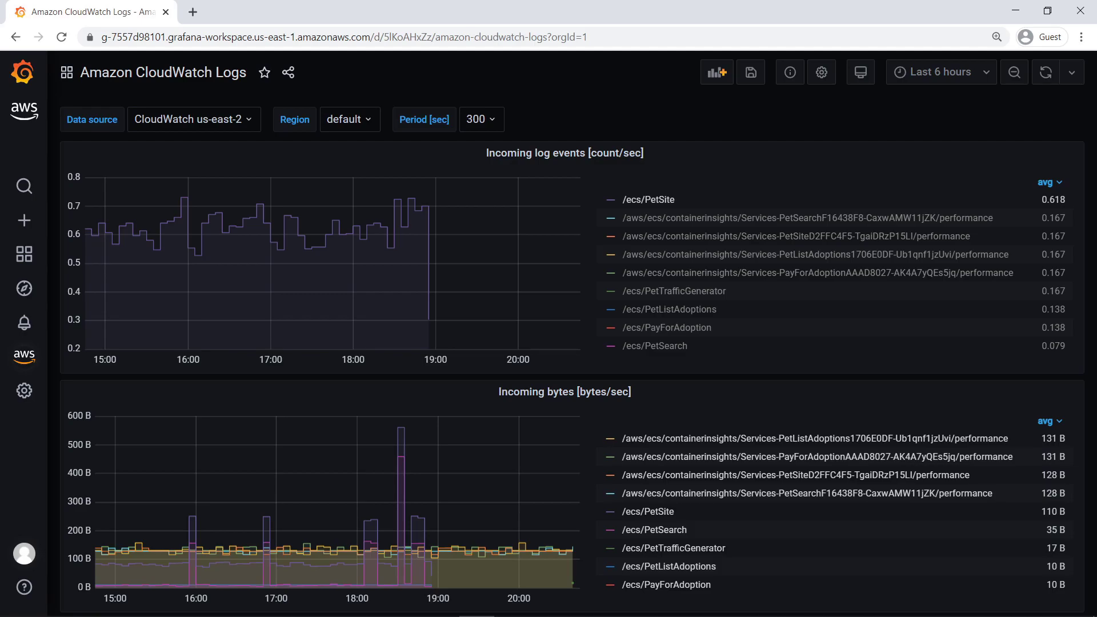
Create a new dashboard from the sidebar's Create menu.
{"action": "mouse_move", "coordinate": [28, 223]}
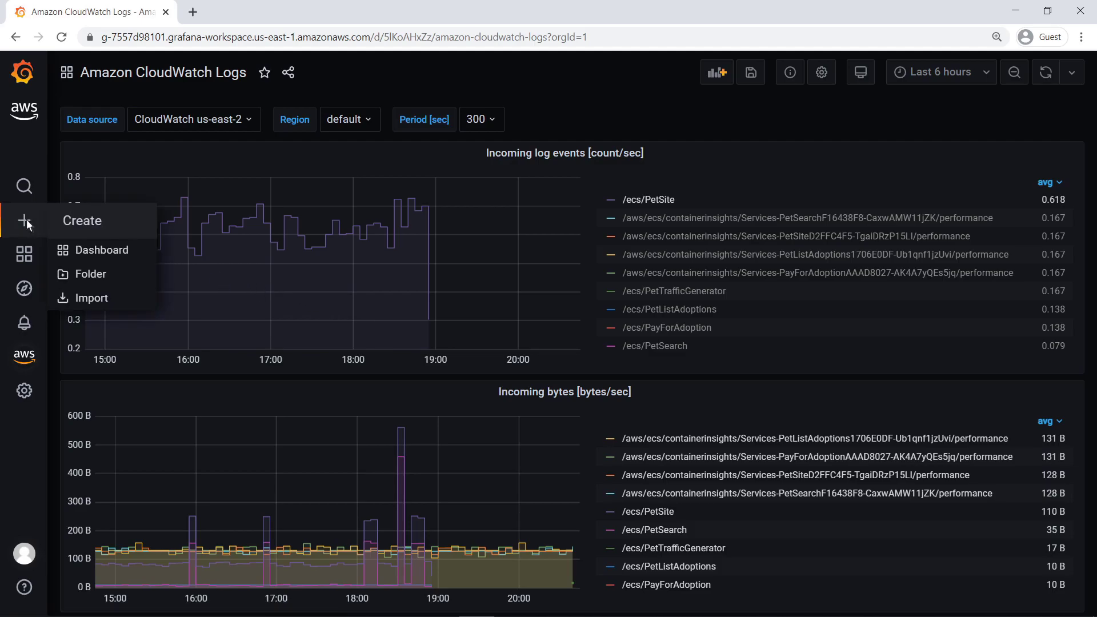
{"action": "left_click", "coordinate": [76, 252]}
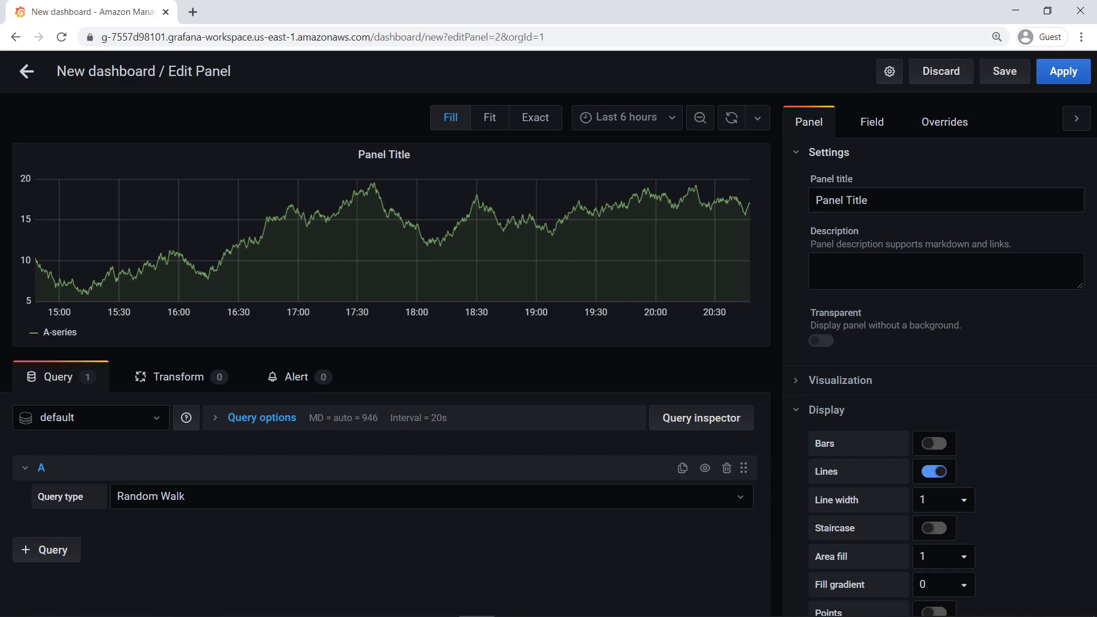
Query the CloudWatch us-east-2 data source with region us-east-2.
{"action": "left_click", "coordinate": [156, 421]}
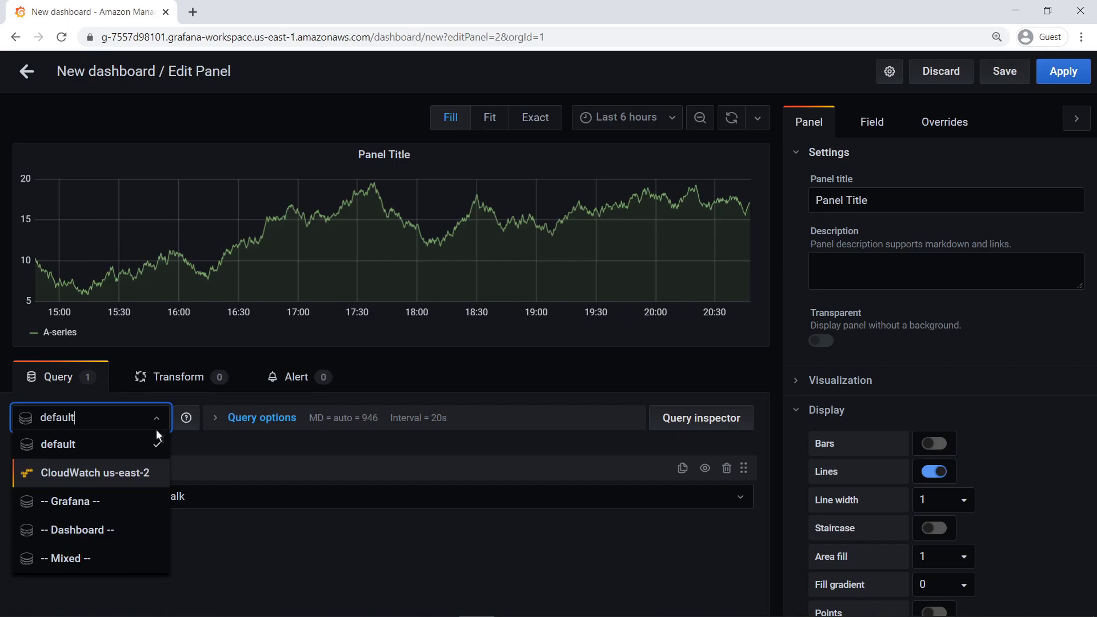
{"action": "left_click", "coordinate": [149, 475]}
{"action": "scroll", "coordinate": [756, 556], "scroll_direction": "down", "scroll_amount": 2}
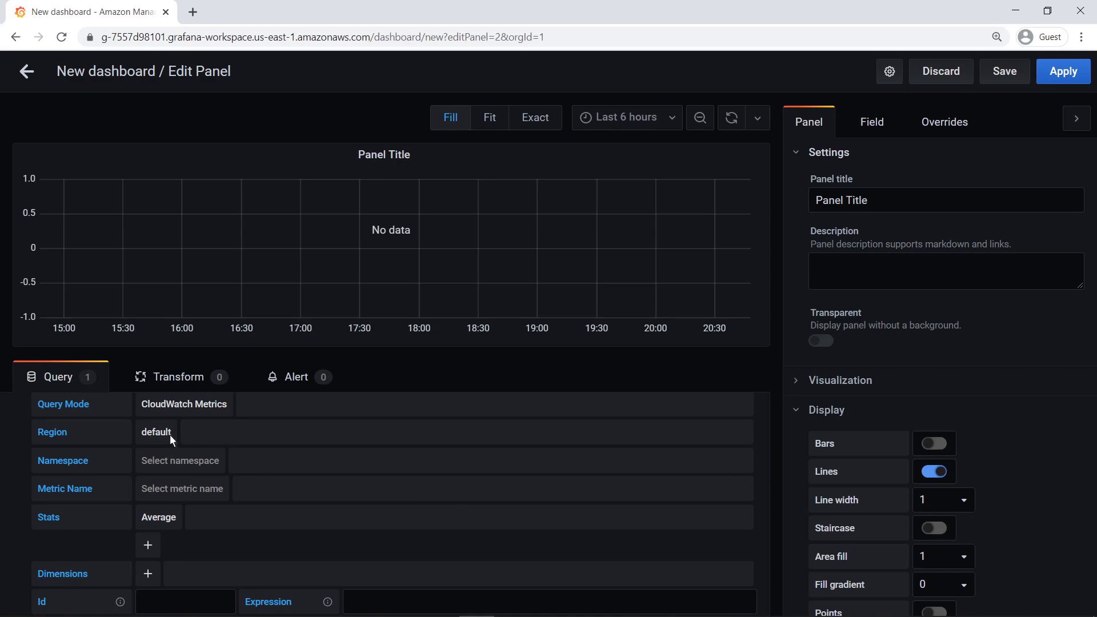
{"action": "left_click", "coordinate": [170, 434]}
{"action": "type", "text": "us-east-2"}
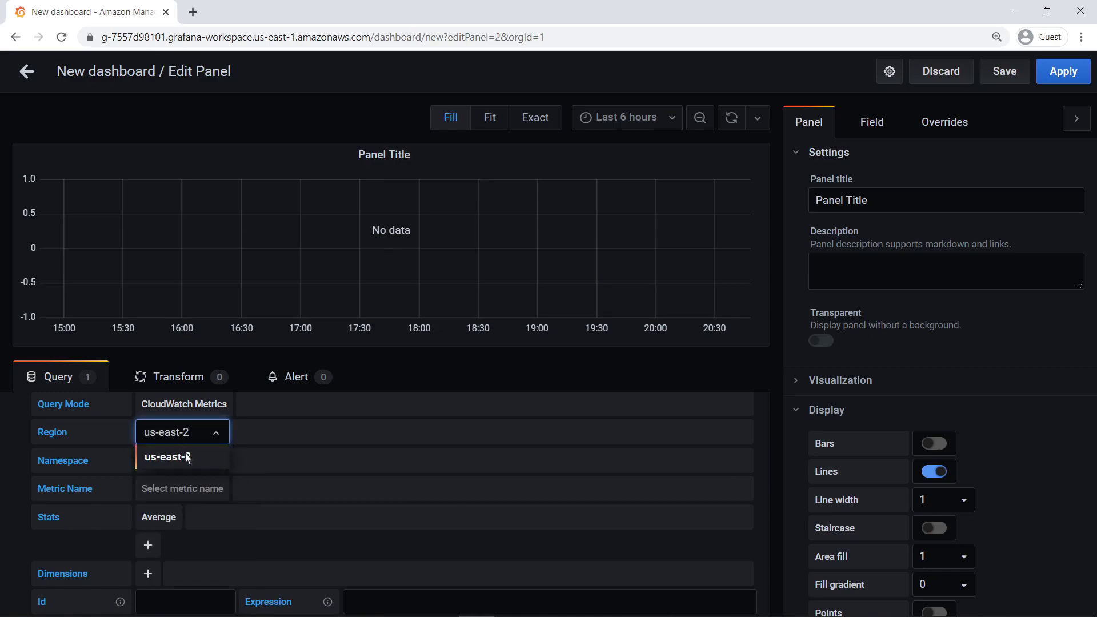
{"action": "left_click", "coordinate": [190, 458]}
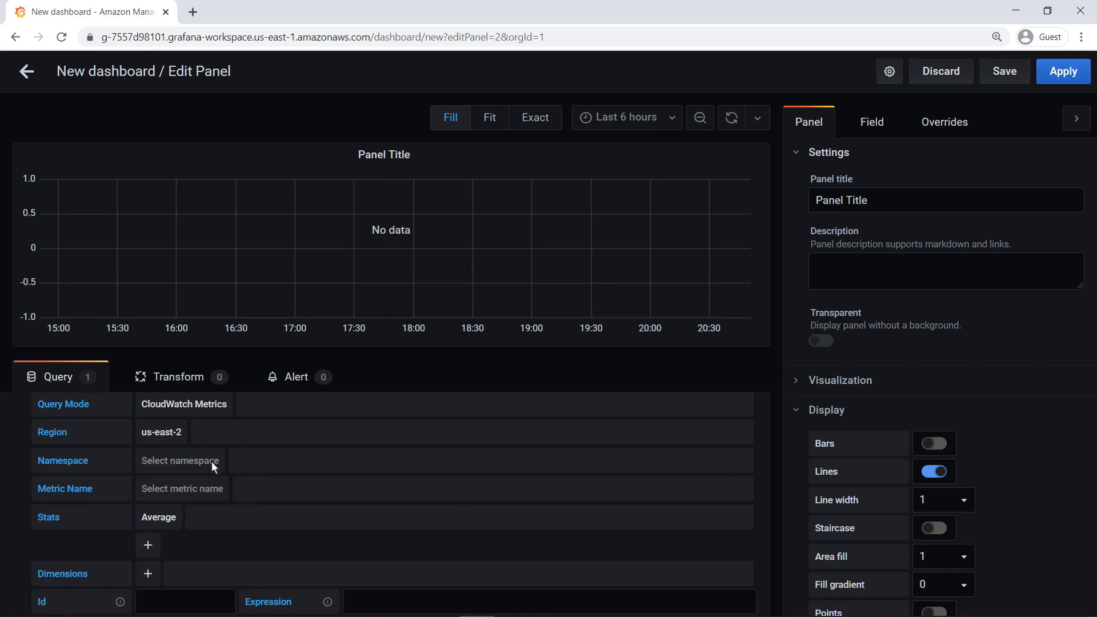
Chart the CpuUtilized metric from the ECS/ContainerInsights namespace.
{"action": "left_click", "coordinate": [214, 462]}
{"action": "type", "text": "ECS"}
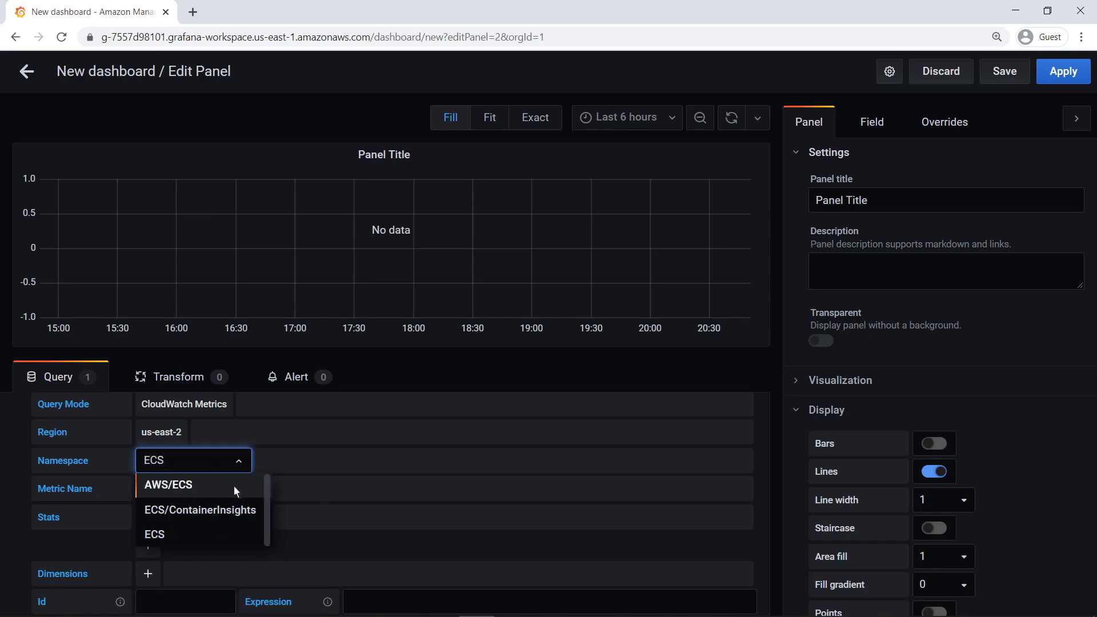
{"action": "left_click", "coordinate": [252, 511]}
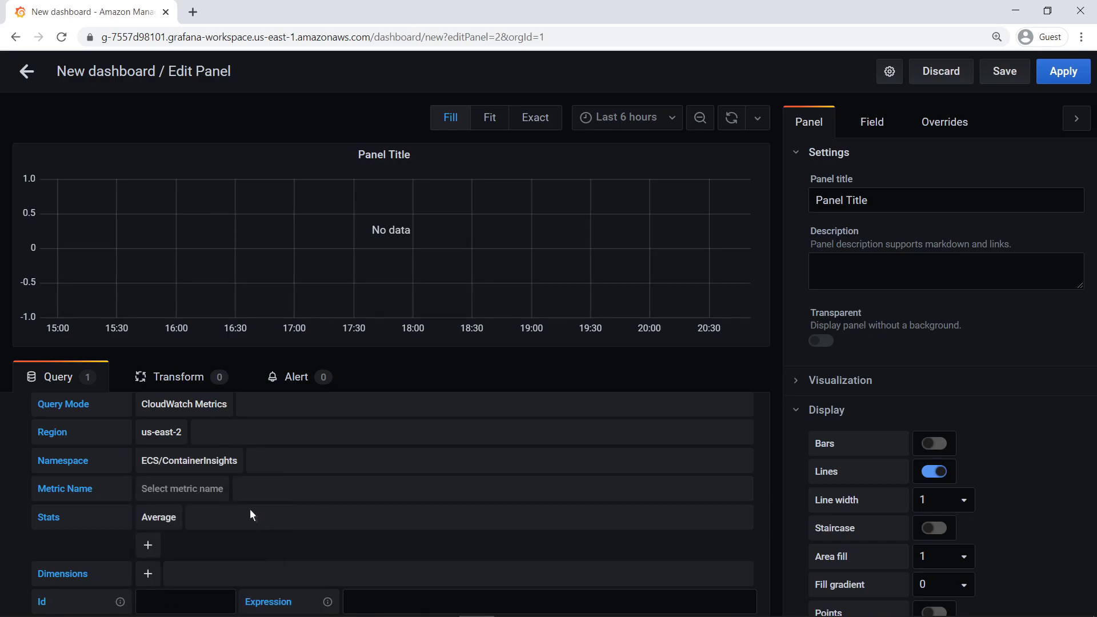
{"action": "left_click", "coordinate": [223, 492]}
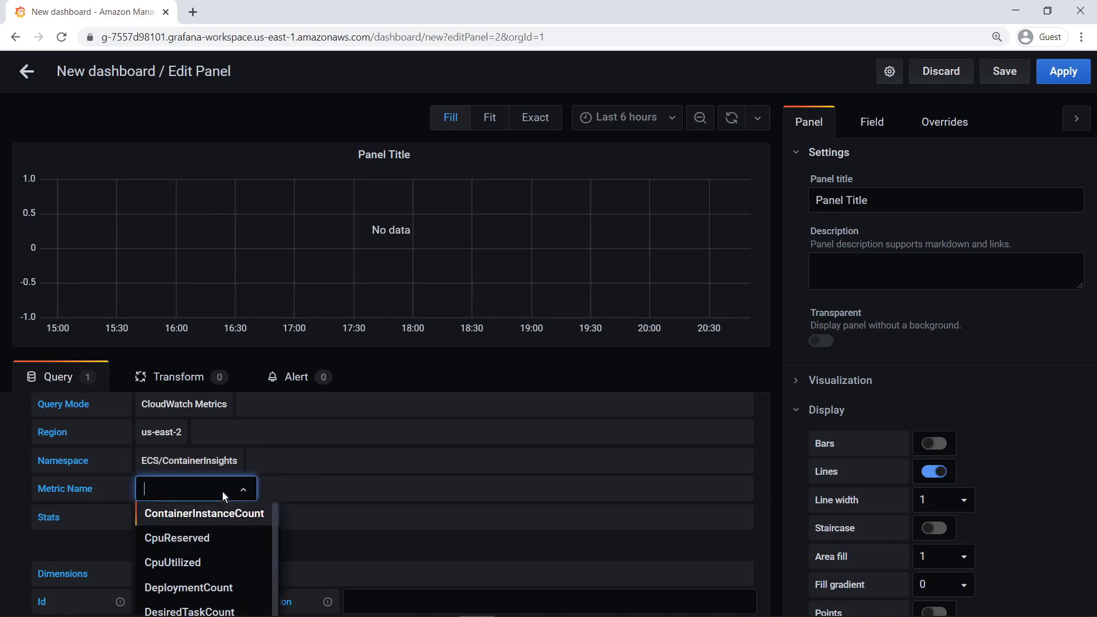
{"action": "left_click", "coordinate": [197, 564]}
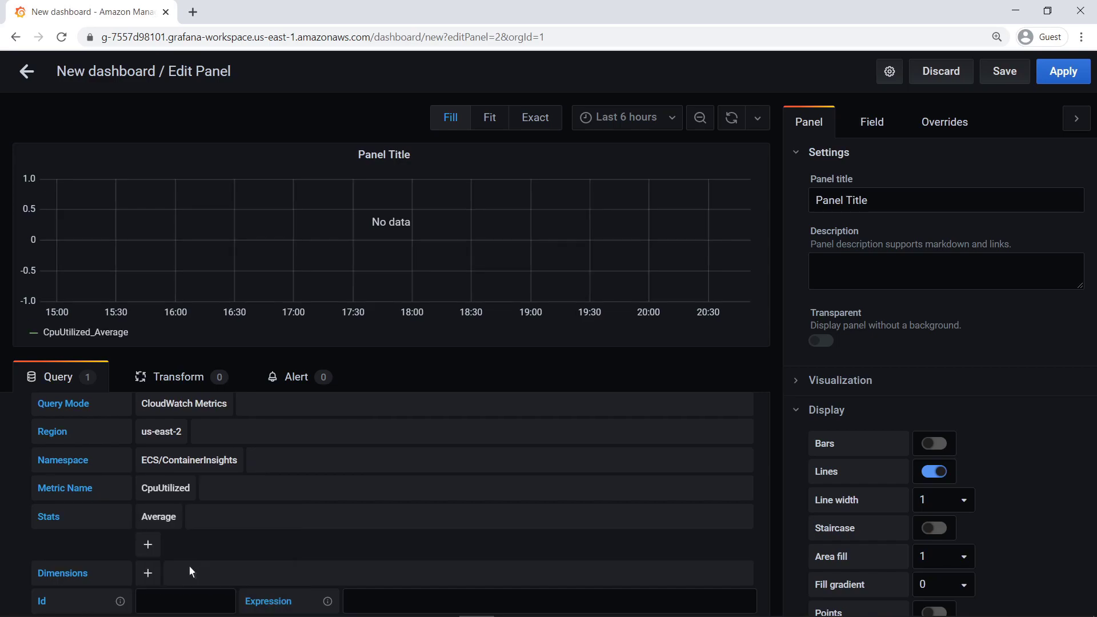
Add a ClusterName dimension filter with wildcard value * to include all clusters.
{"action": "left_click", "coordinate": [152, 574]}
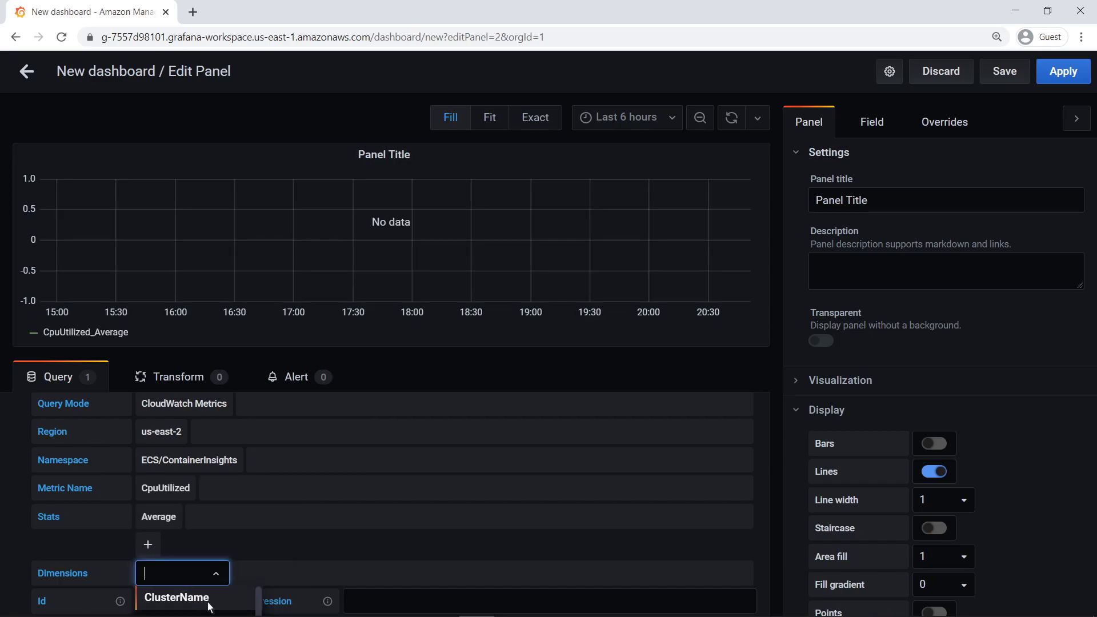
{"action": "left_click", "coordinate": [177, 598]}
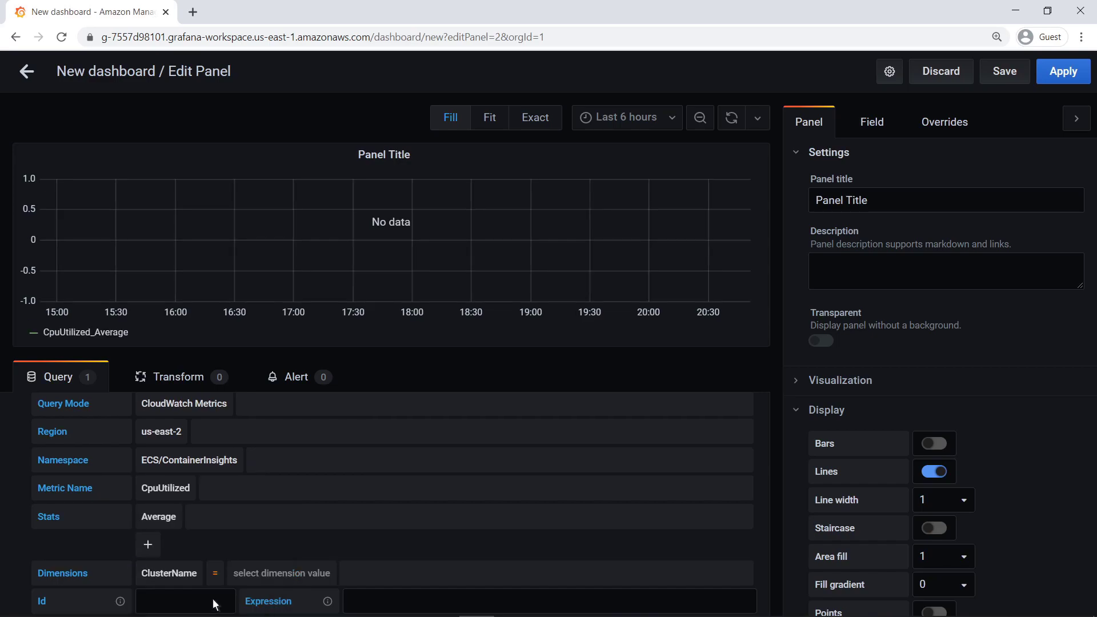
{"action": "left_click", "coordinate": [233, 577]}
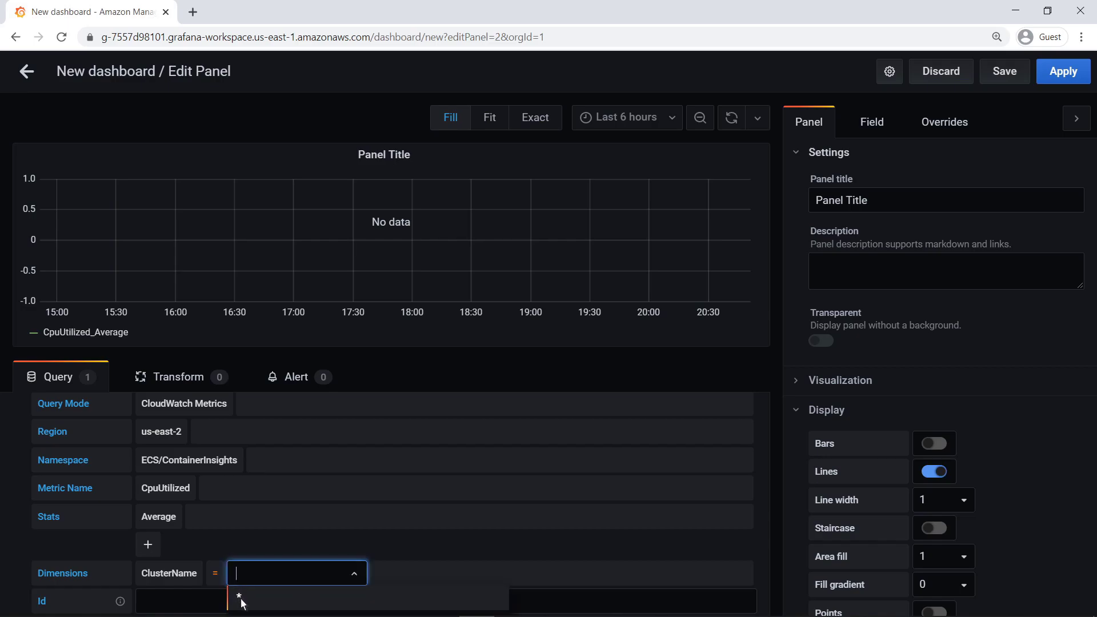
{"action": "left_click", "coordinate": [240, 599]}
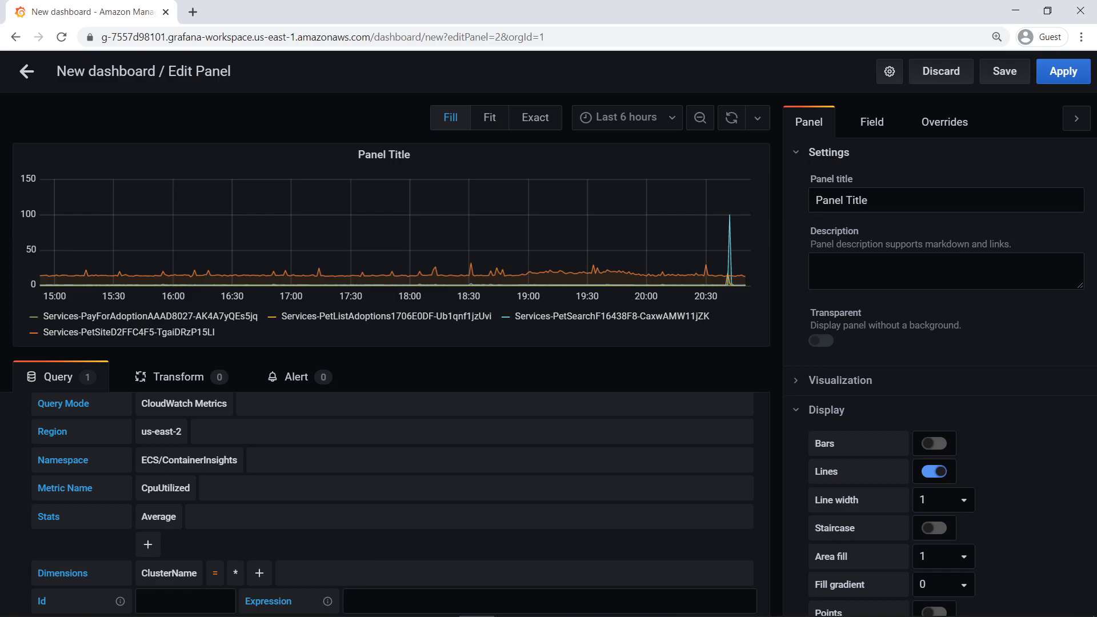
Retitle the panel 'ECS CPU Utilization' and apply it to the dashboard.
{"action": "triple_click", "coordinate": [818, 200]}
{"action": "type", "text": "ECS CPU Utilization"}
{"action": "left_click", "coordinate": [821, 205]}
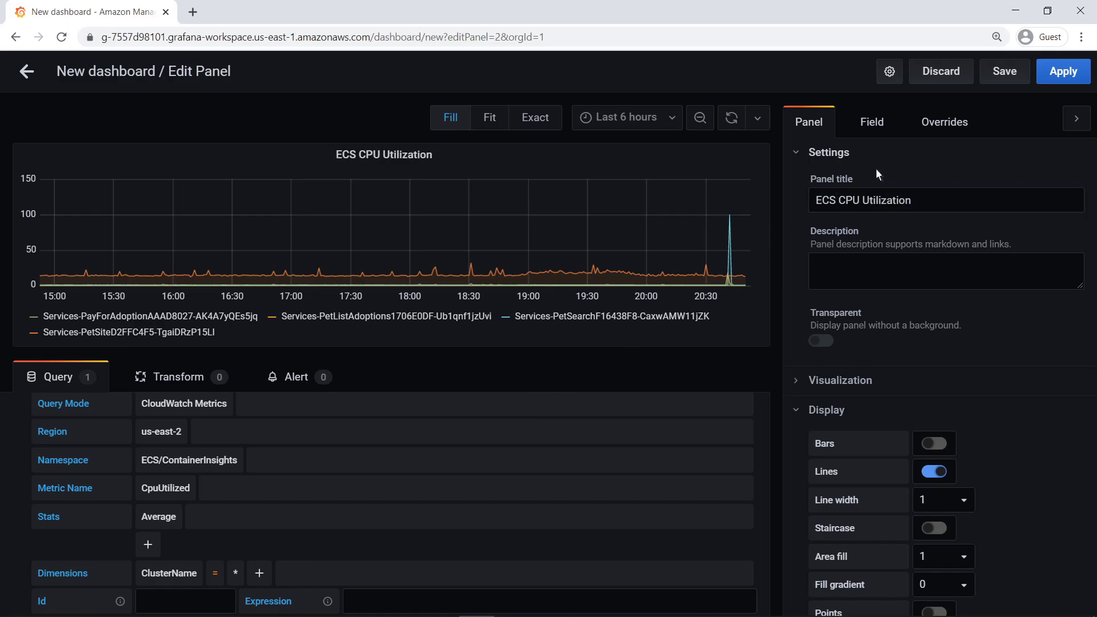
{"action": "left_click", "coordinate": [1054, 76]}
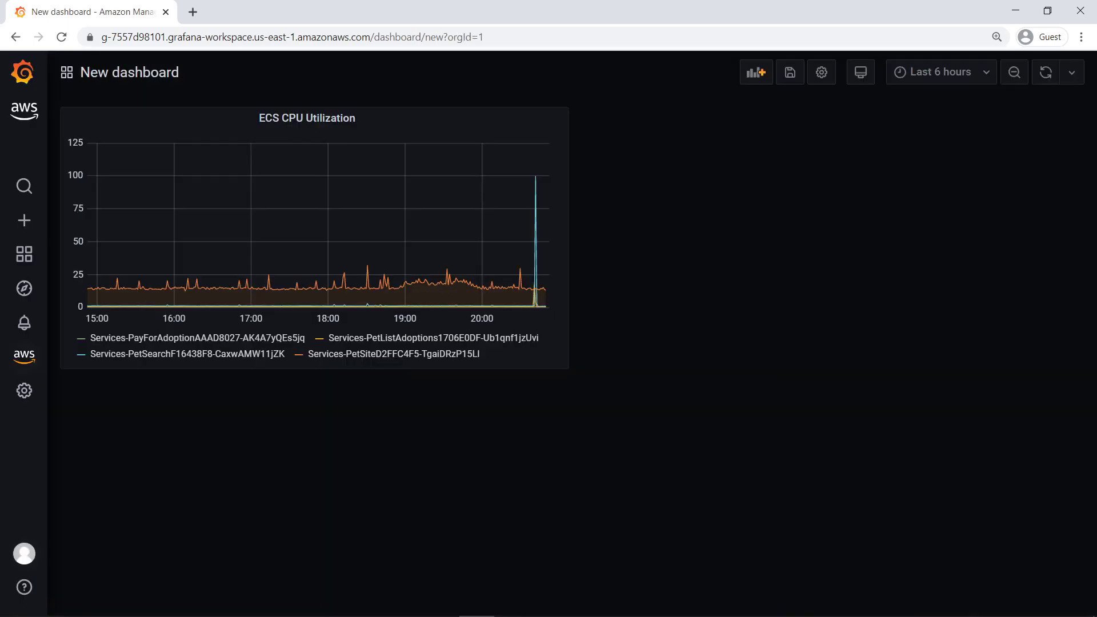